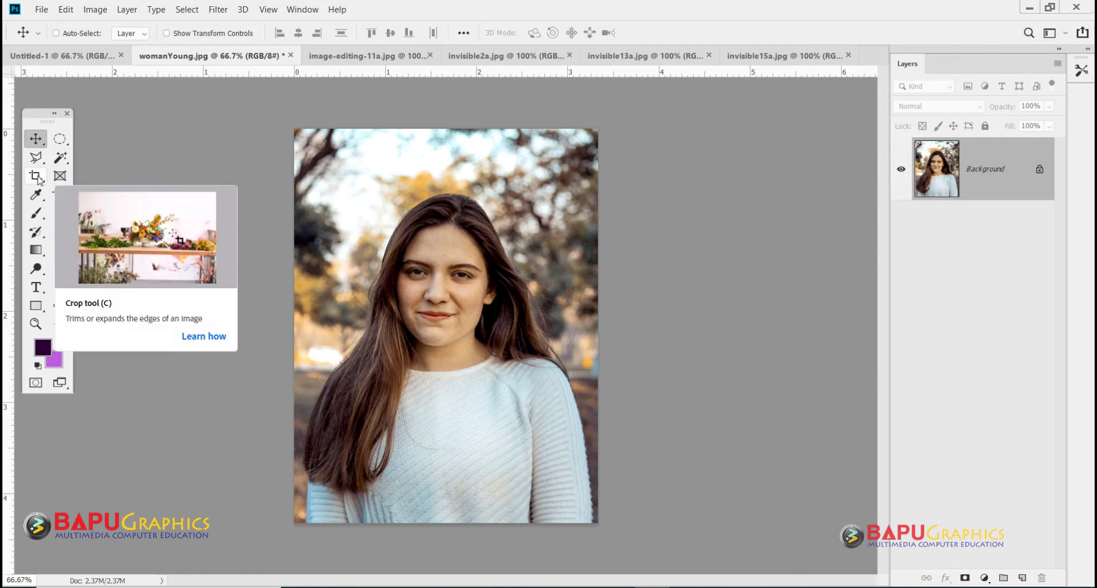
- Try a tight portrait crop around the woman's head and shoulders with the Crop tool, and undo it
left_click(38, 178)
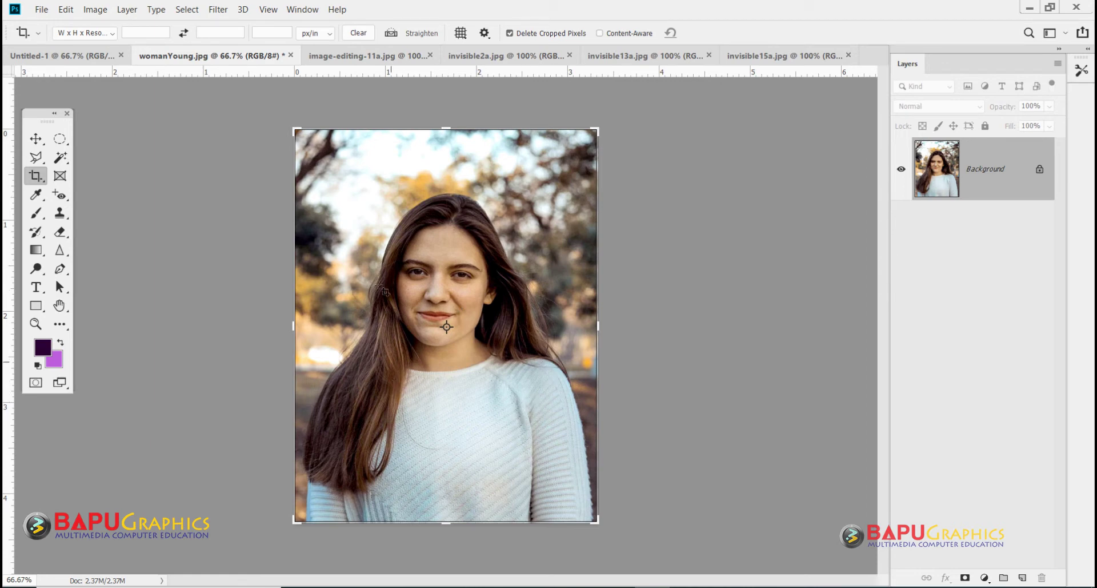
left_click_drag(356, 184, 537, 448)
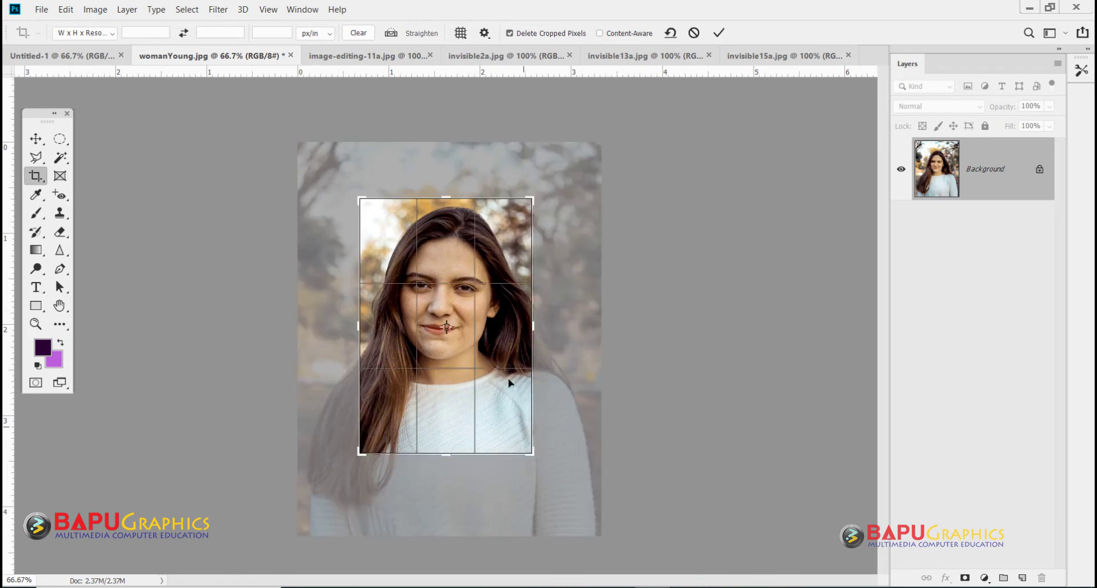
left_click_drag(452, 455, 448, 441)
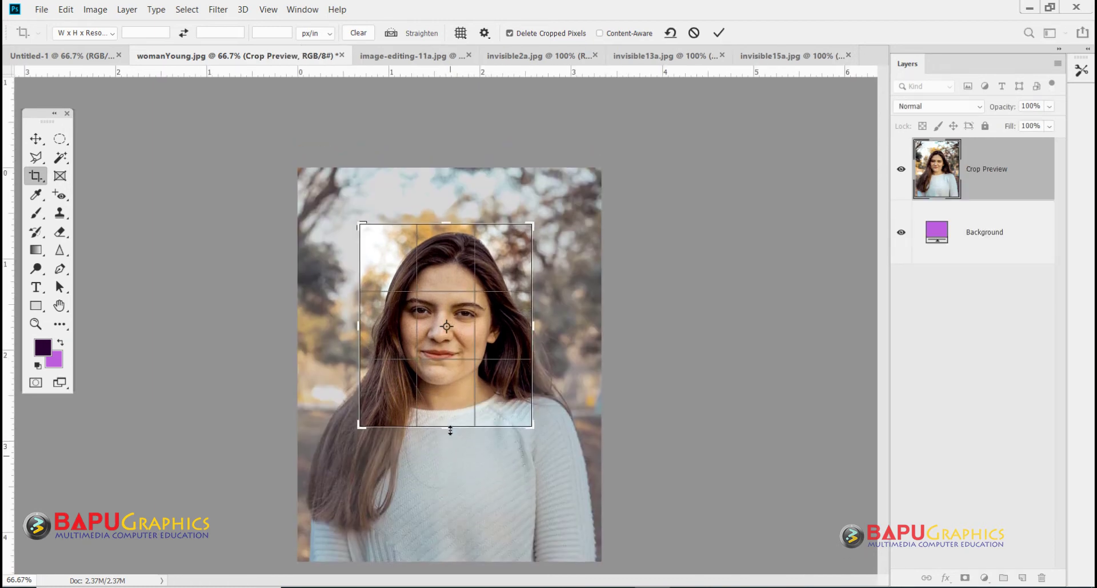
key("Return")
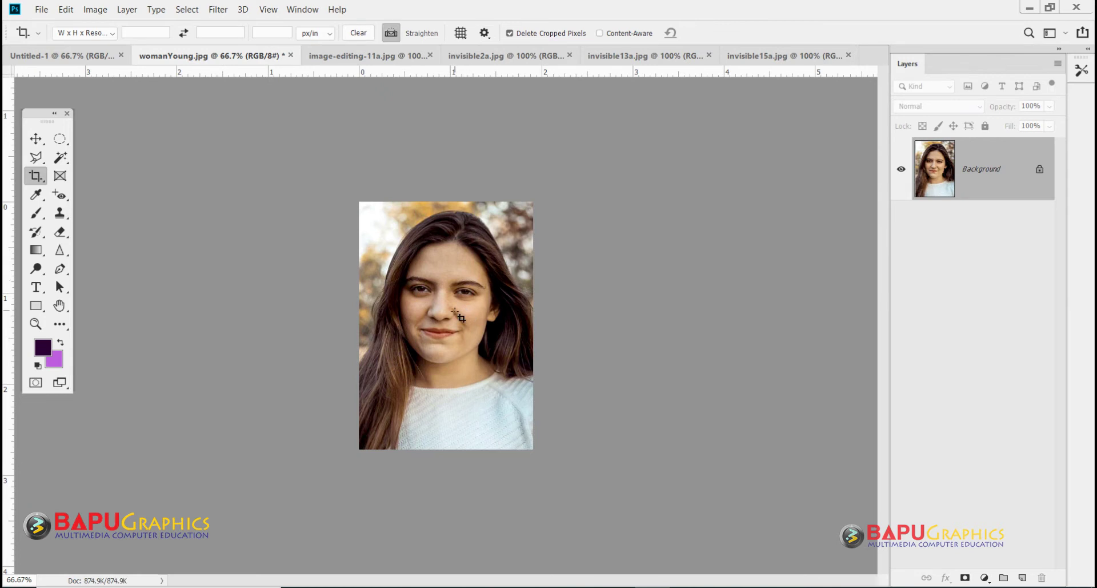
key("ctrl+z")
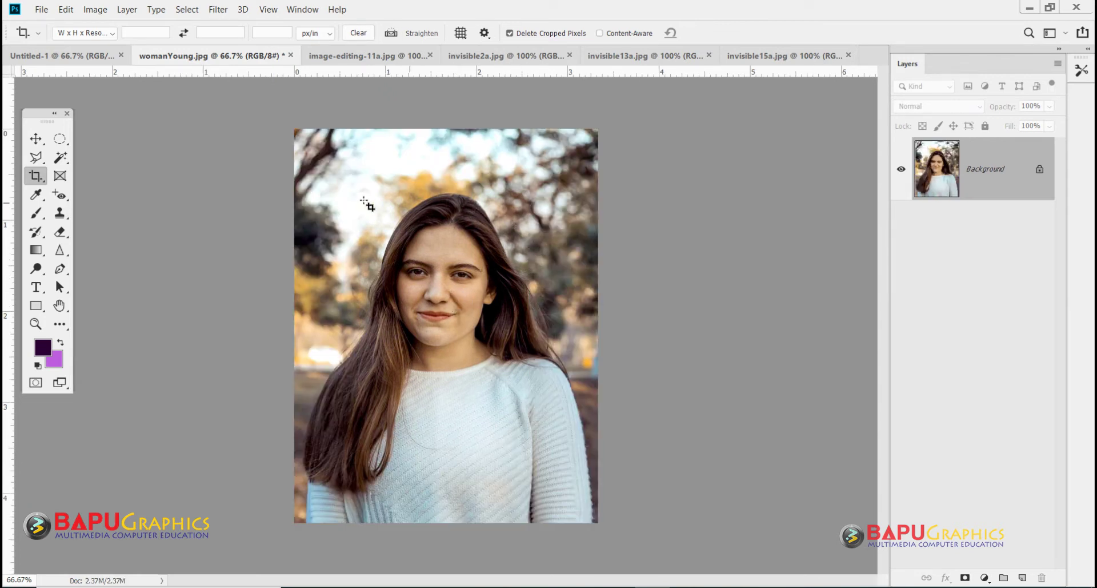
- Try a landscape crop of about 2.7 × 2.375 in around the woman's head and shoulders
left_click_drag(328, 176, 573, 390)
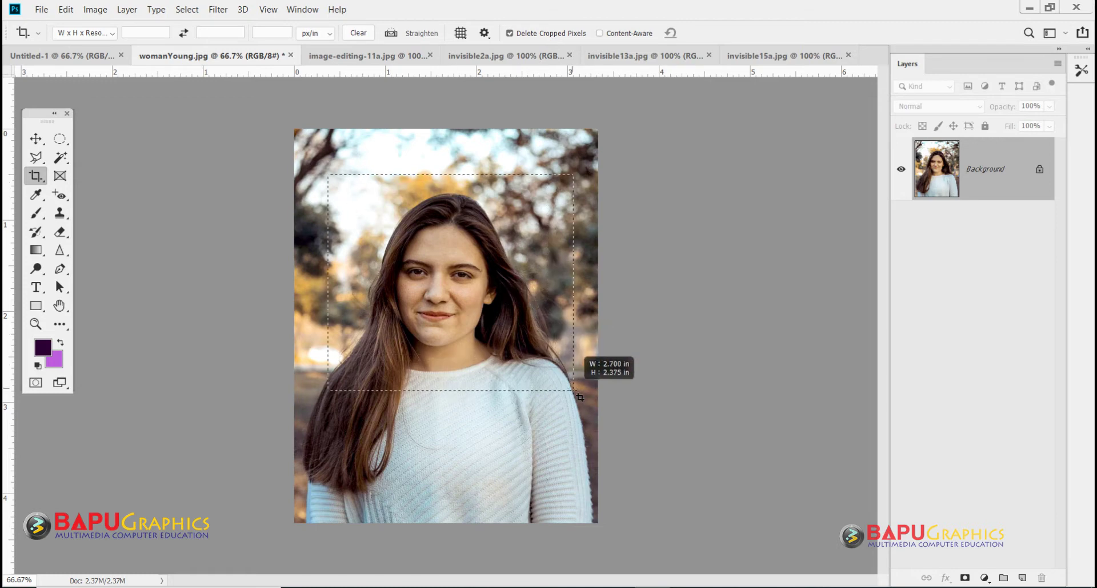
key("Return")
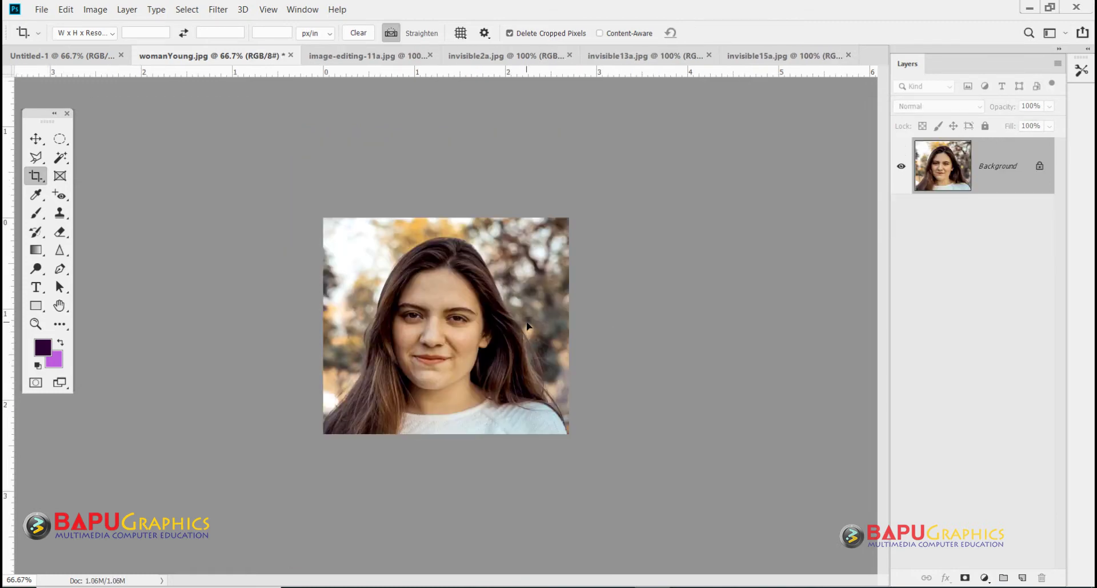
key("ctrl+z")
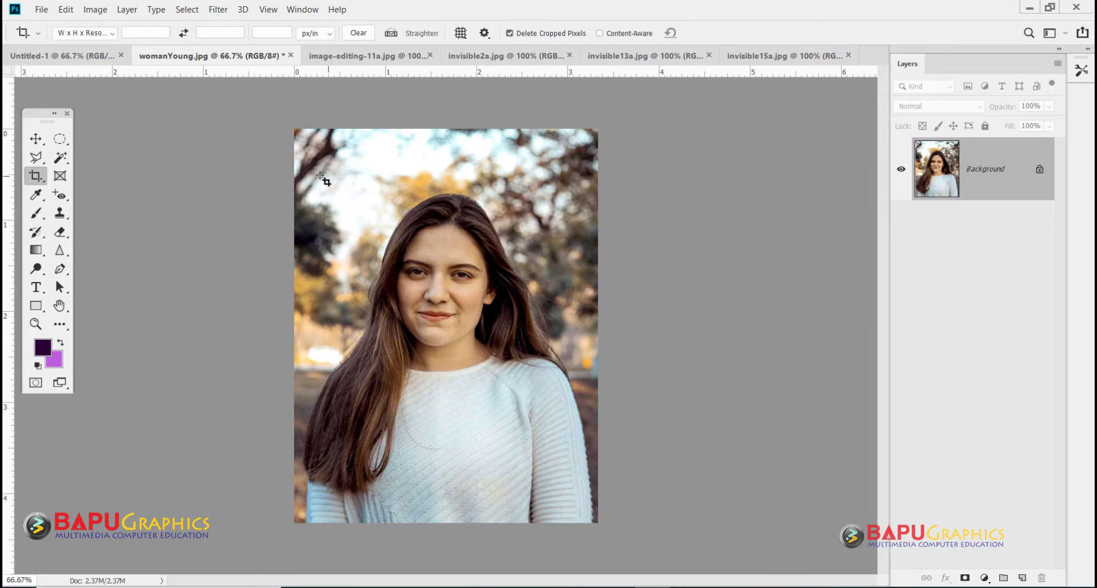
left_click_drag(323, 176, 574, 389)
key("Return")
- Extend the canvas below the full photo with the Crop tool, filling the strip with the purple background color
left_click_drag(294, 130, 617, 539)
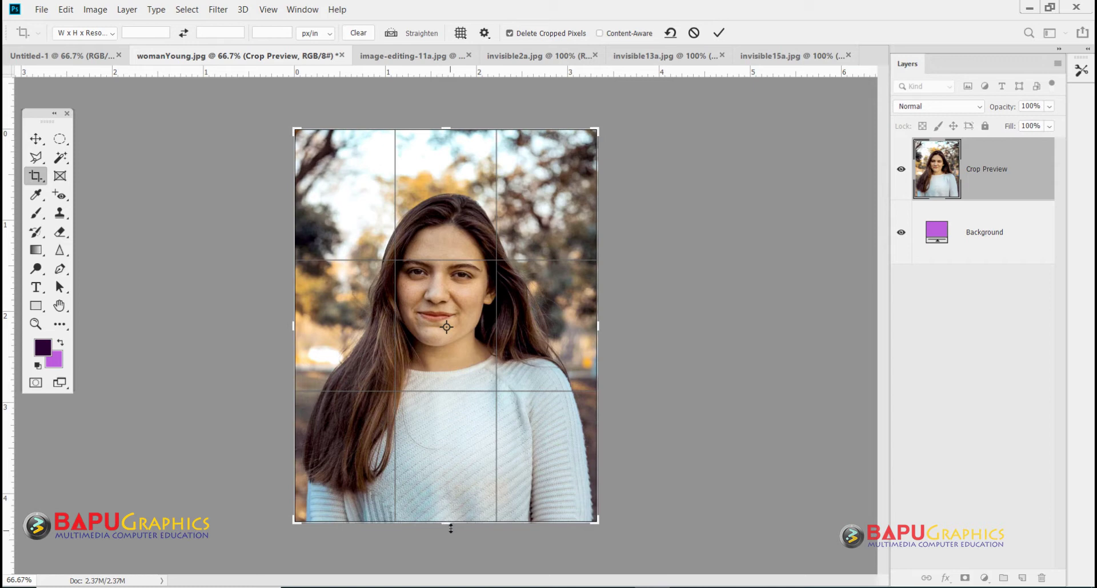
left_click_drag(449, 524, 447, 552)
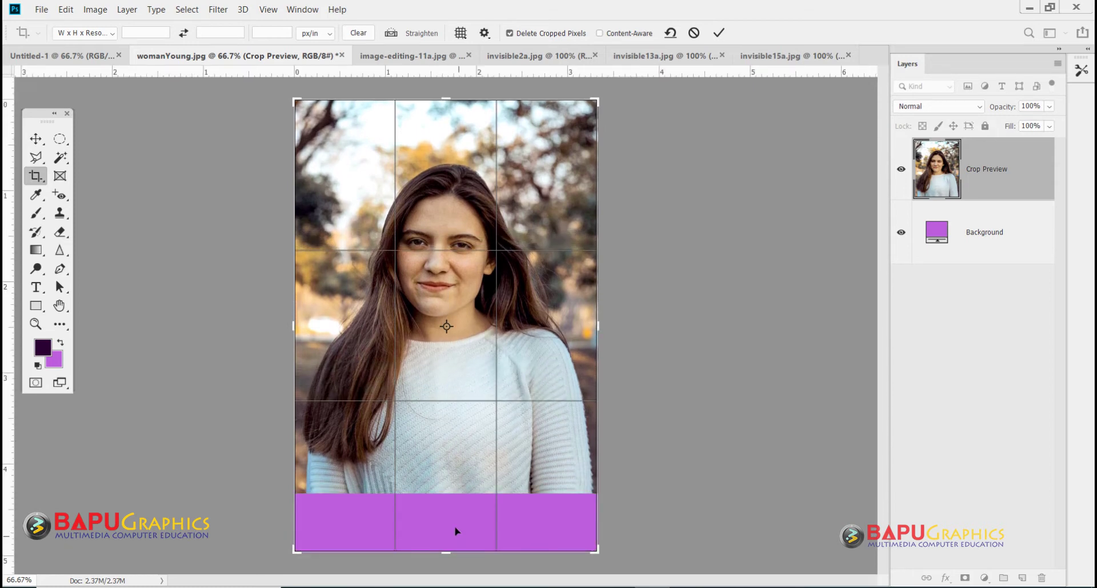
key("Return")
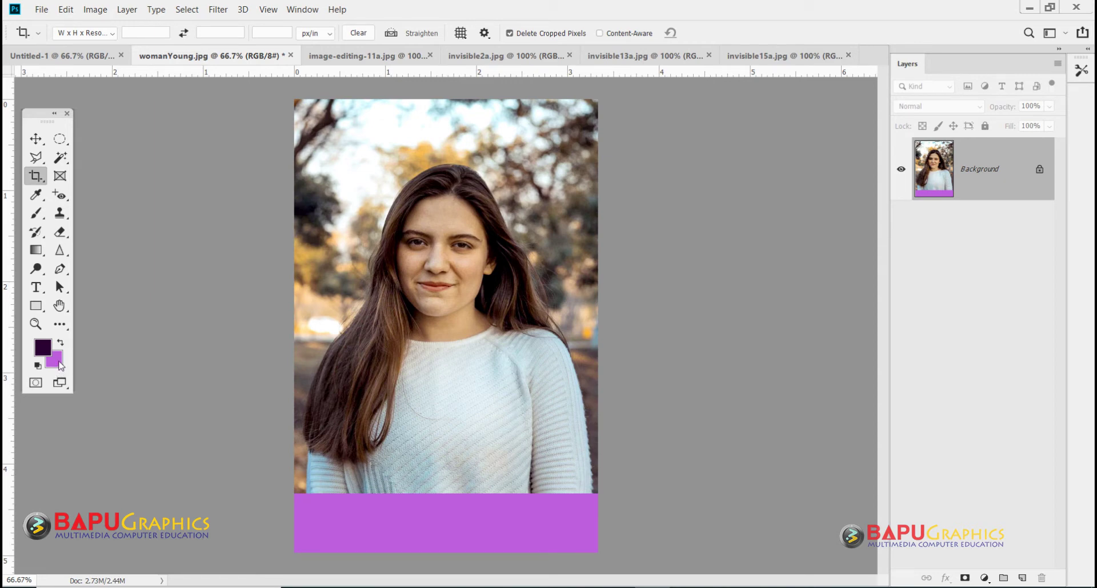
- Set the background color to white (ffffff) and undo the purple canvas extension
left_click(60, 364)
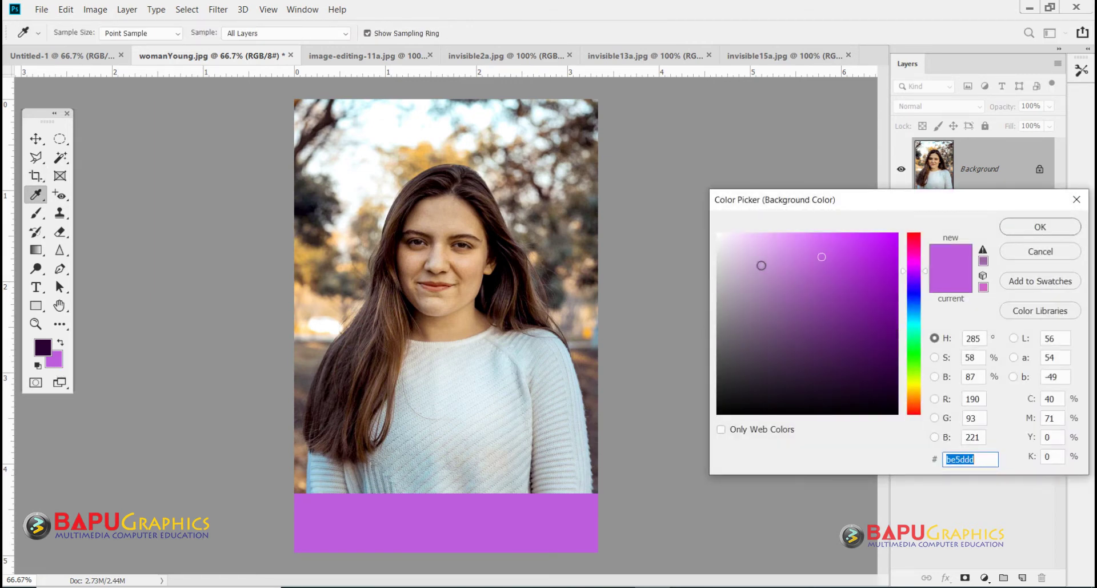
type("ffffff")
left_click(1009, 232)
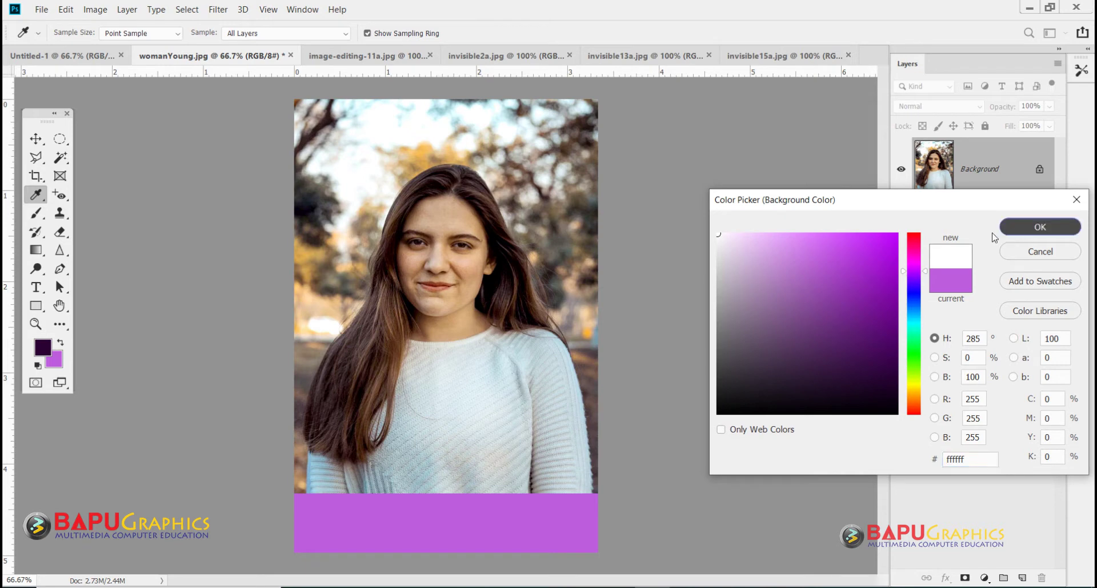
key("c")
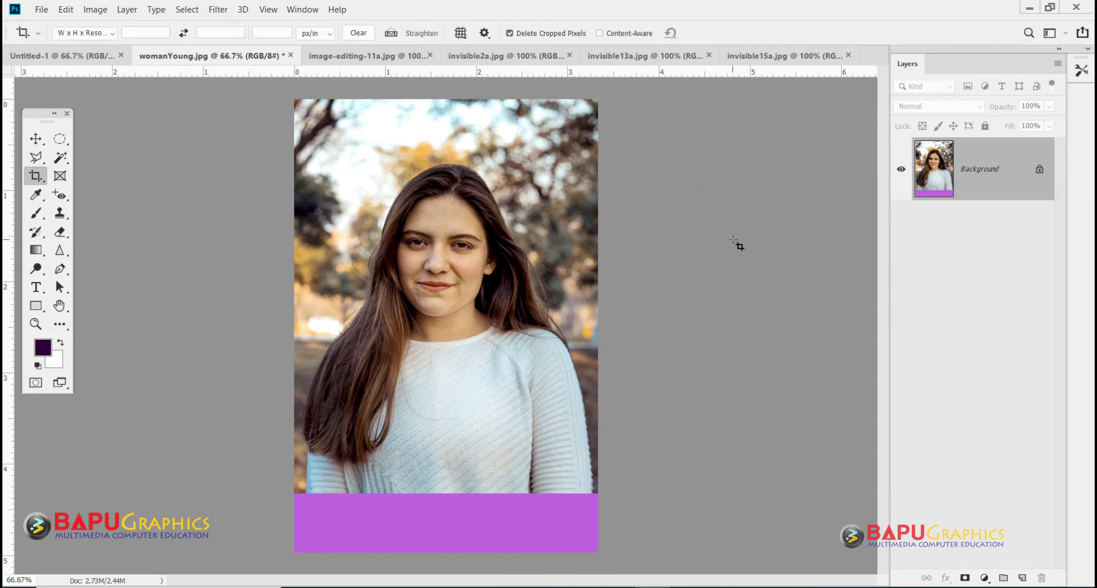
key("ctrl")
key("ctrl+z")
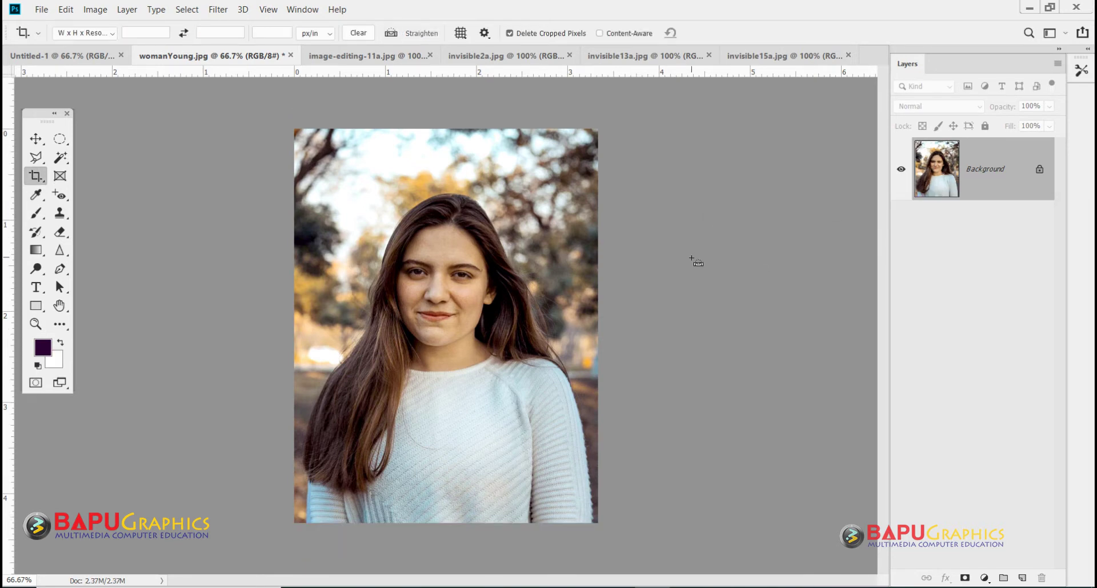
- Try extending the canvas below the photo with the white background color, and undo the extension
left_click_drag(282, 110, 633, 541)
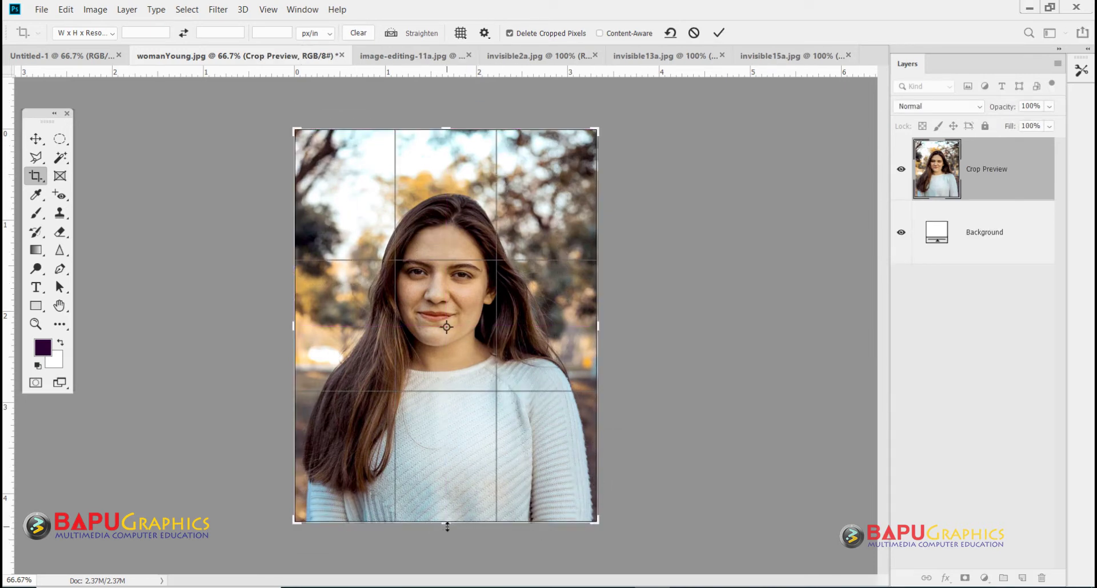
left_click_drag(448, 526, 448, 551)
key("Return")
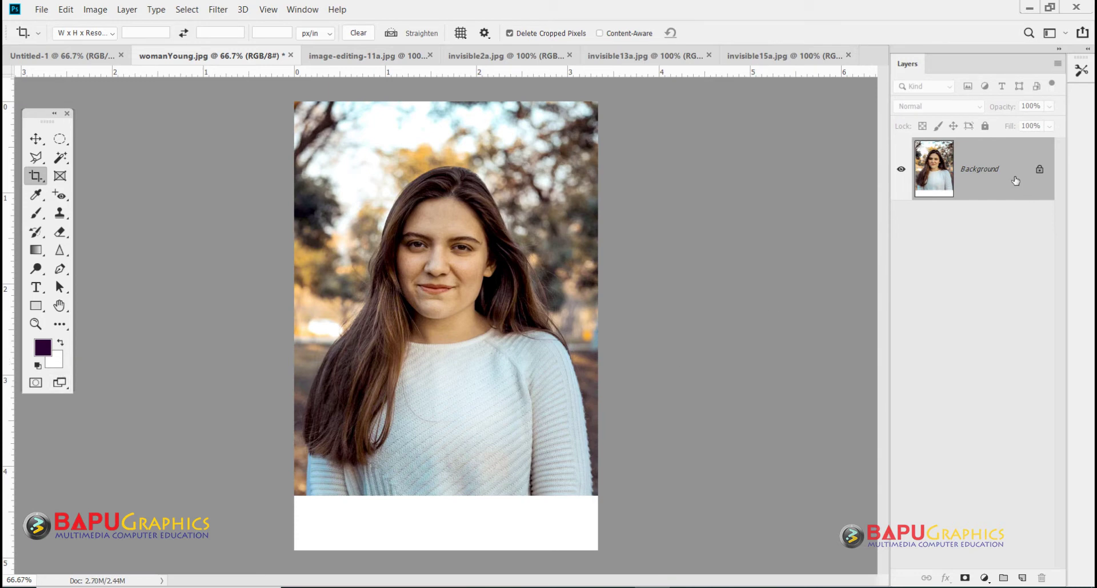
key("ctrl+z")
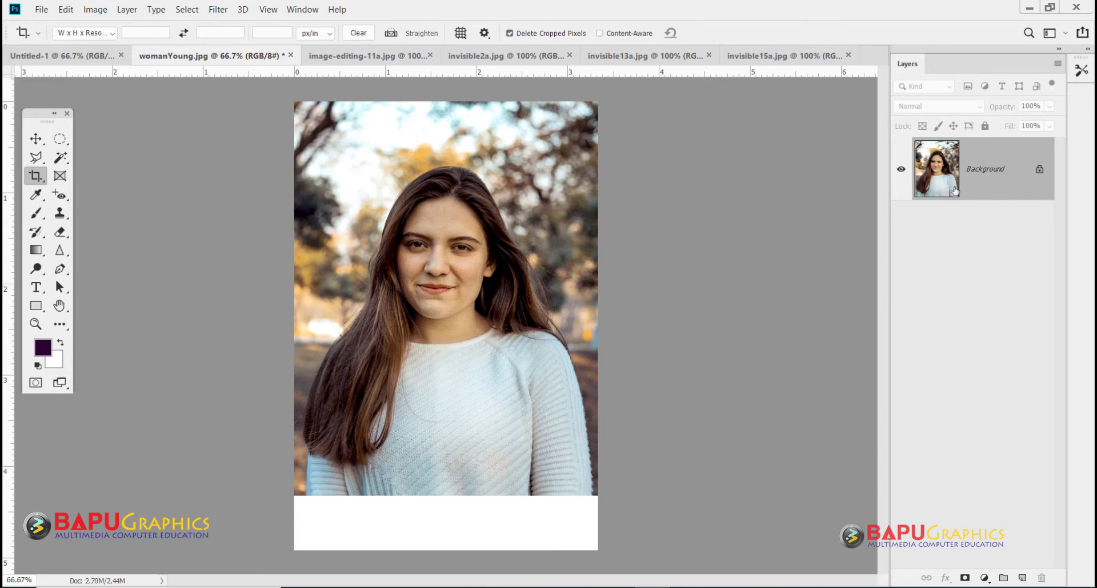
- Convert the locked Background to a regular layer, Layer 0, and try a transparent canvas extension below the photo
double_click(994, 186)
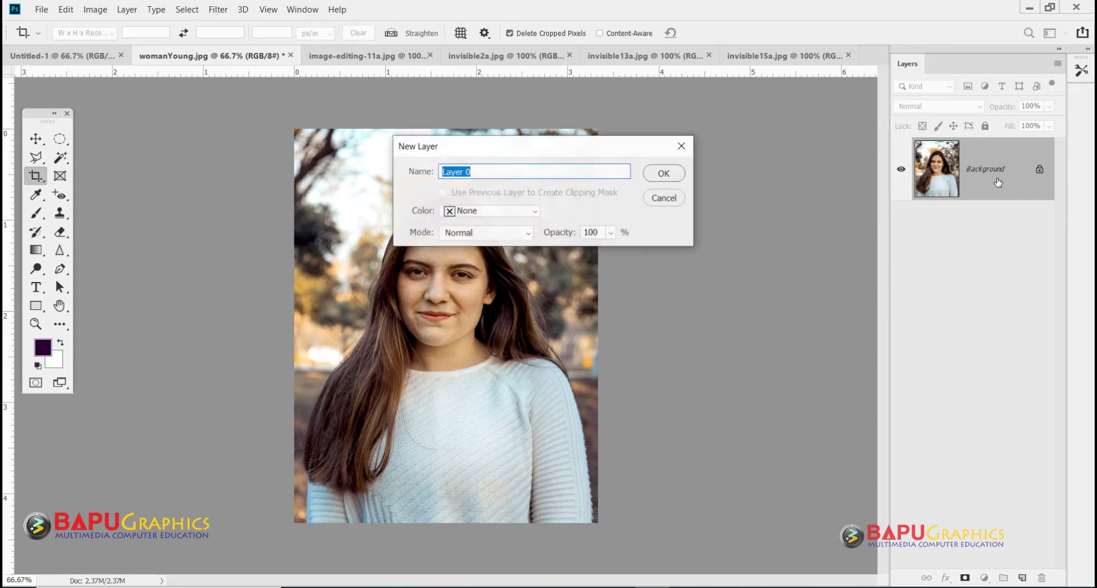
left_click(663, 173)
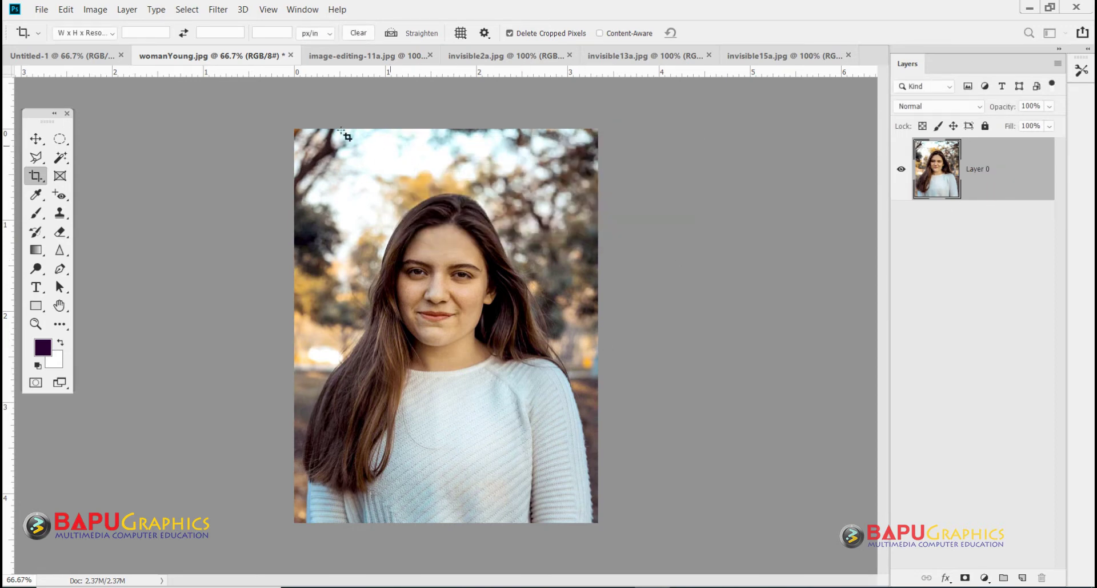
left_click_drag(294, 129, 651, 558)
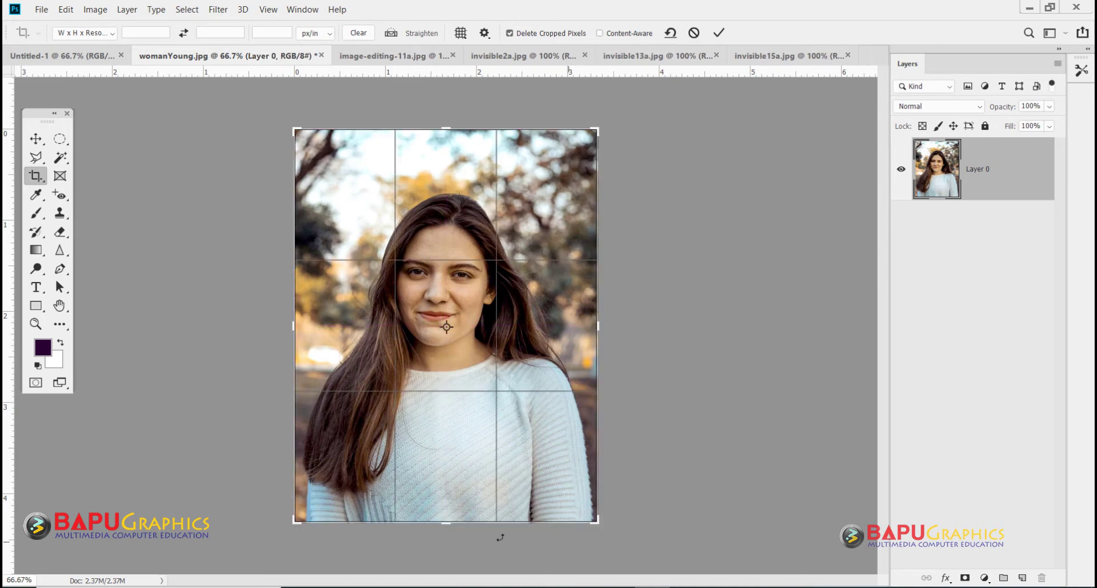
left_click_drag(452, 522, 456, 565)
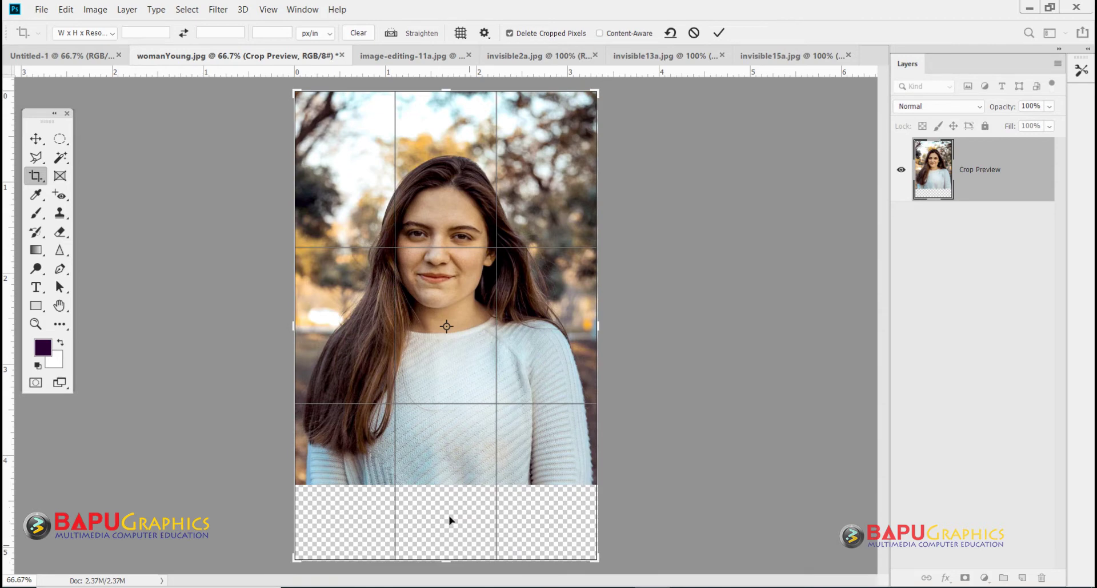
key("Return")
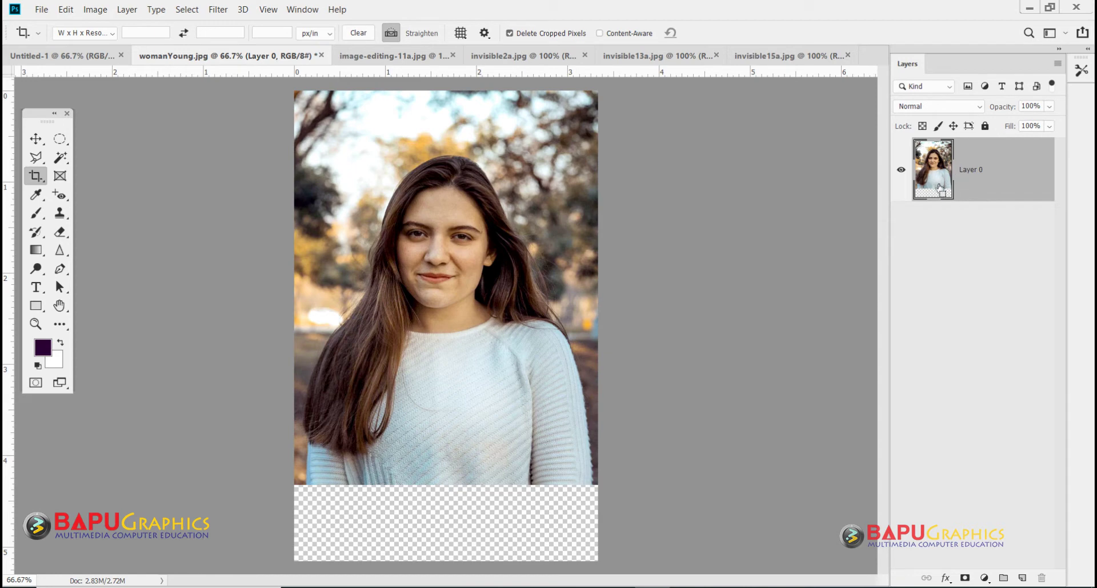
key("ctrl+z")
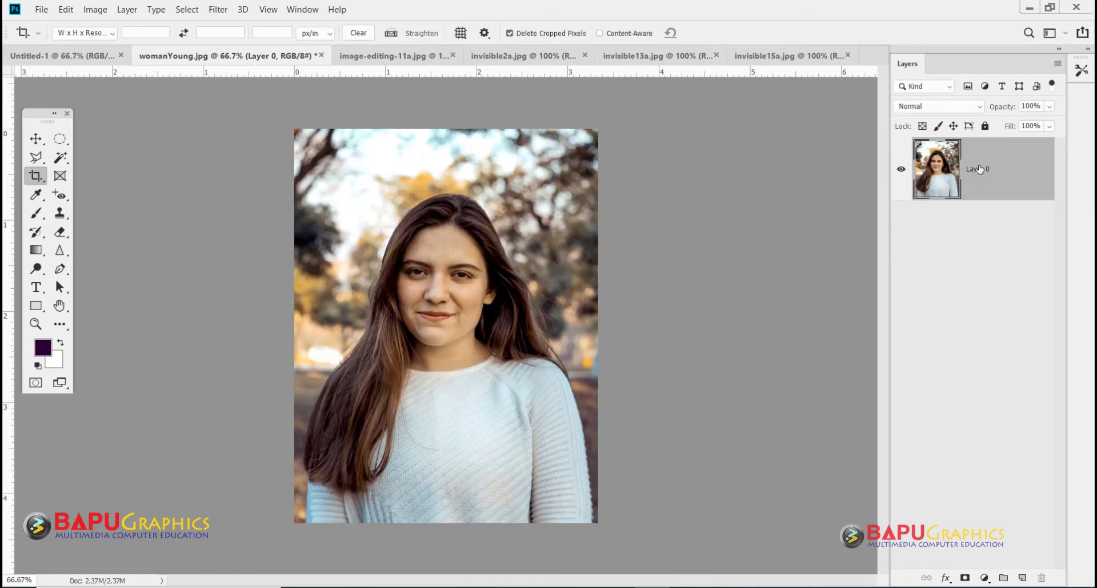
- Convert Layer 0 back into a Background layer
left_click(127, 9)
mouse_move(140, 24)
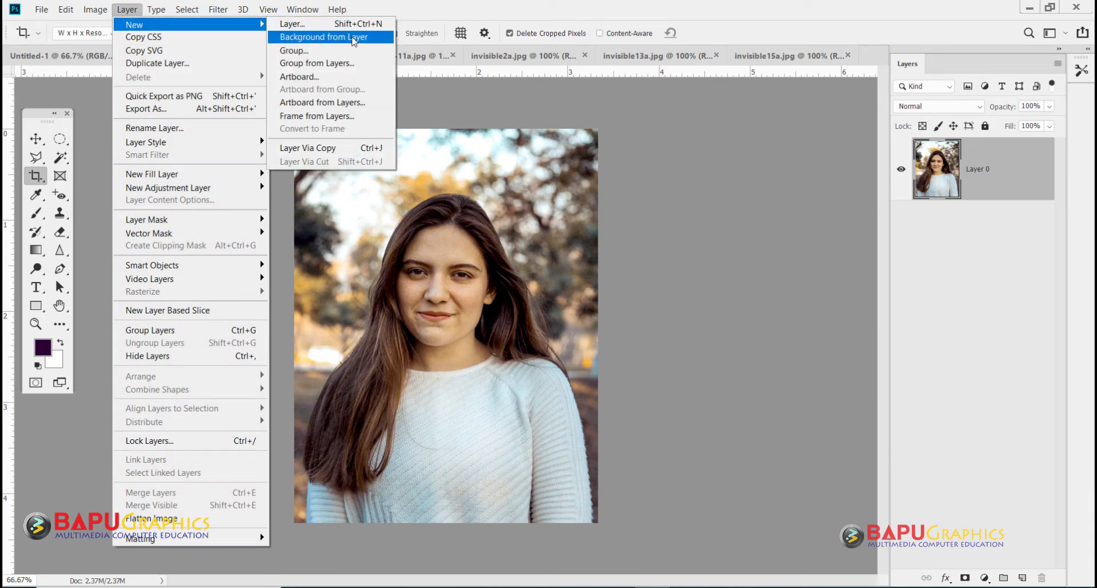
left_click(353, 38)
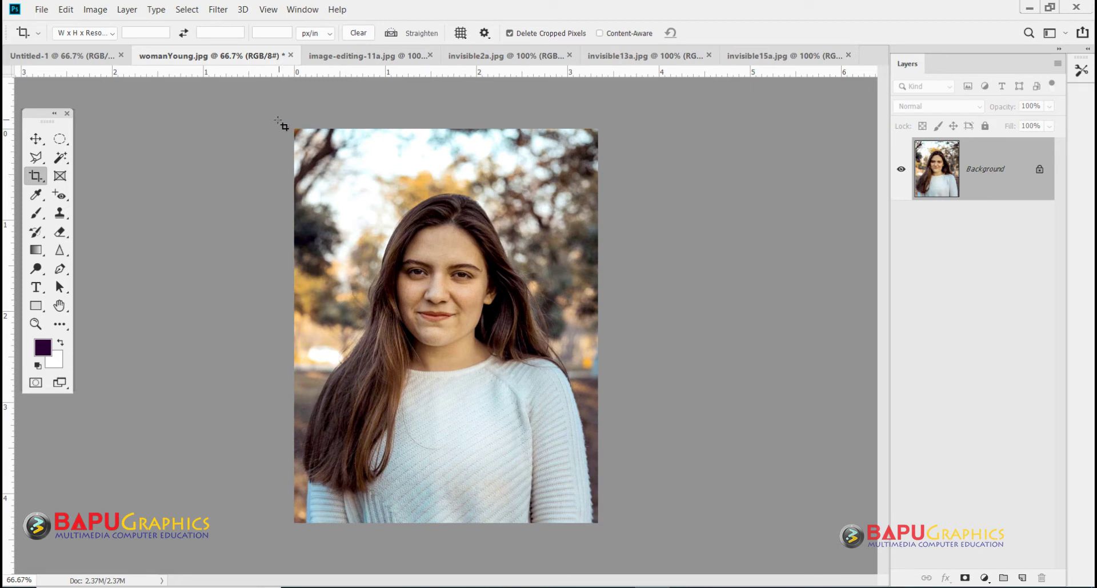
- Try adding a white border on all four sides of the photo with the Crop tool, and undo it
left_click_drag(280, 114, 634, 551)
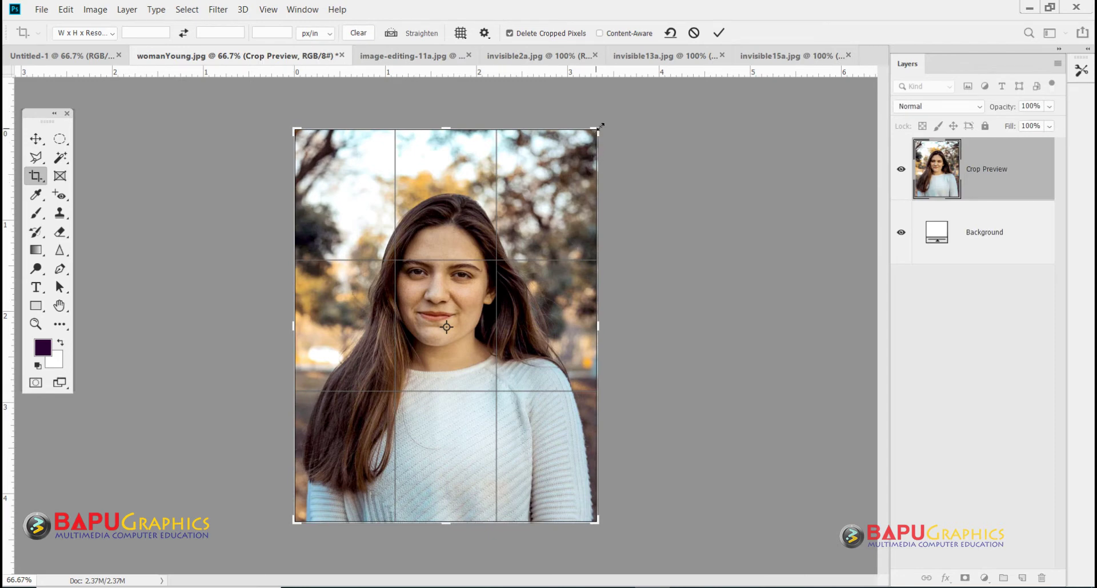
left_click_drag(600, 125, 625, 104)
key("Return")
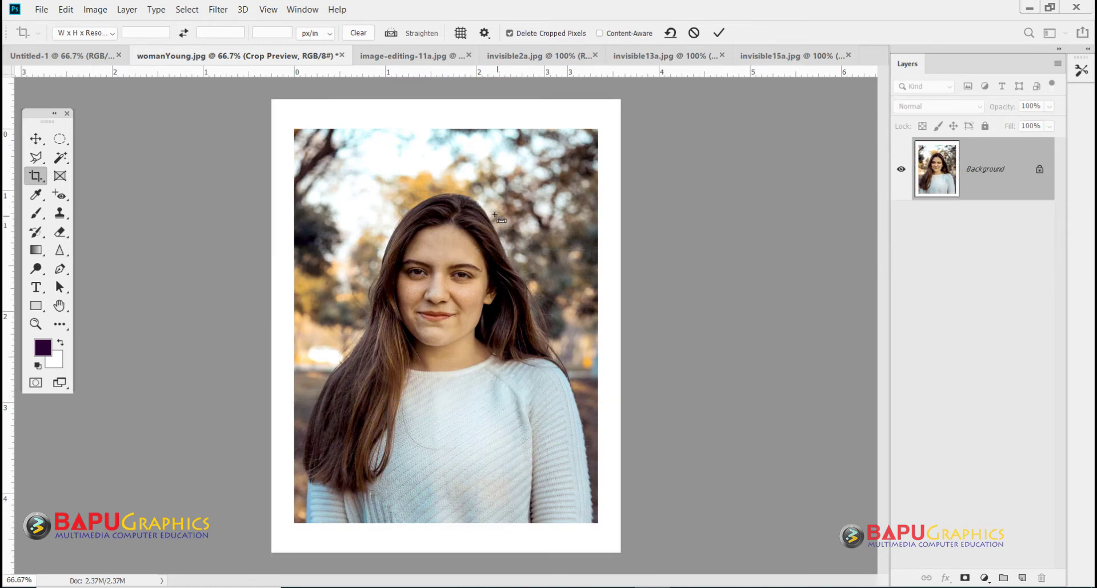
key("ctrl+z")
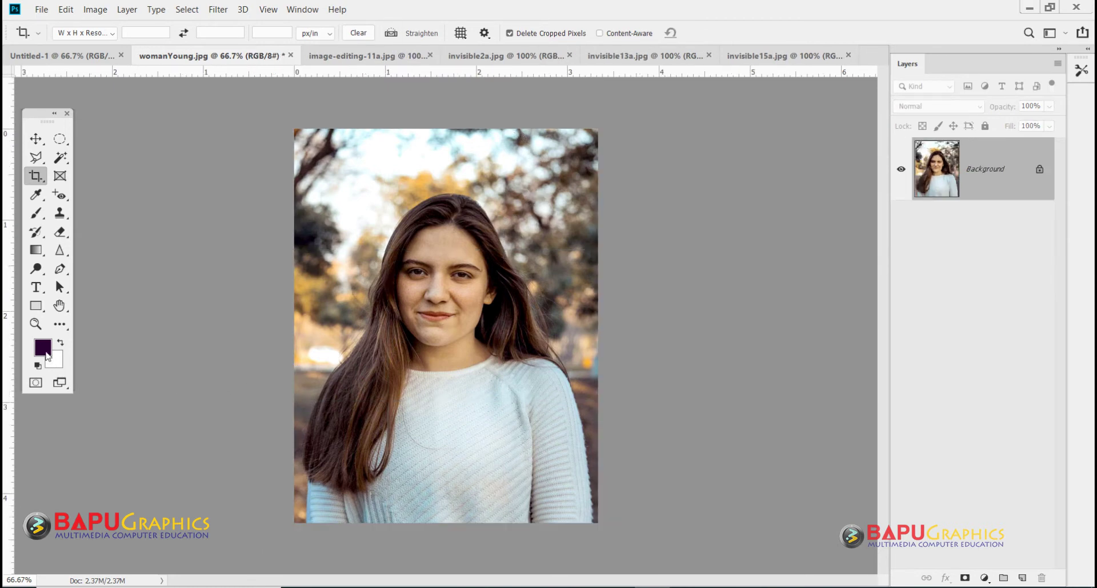
- Set the background color to the brown 7d6751 sampled from the blurred trees beside the woman's hair
left_click(57, 367)
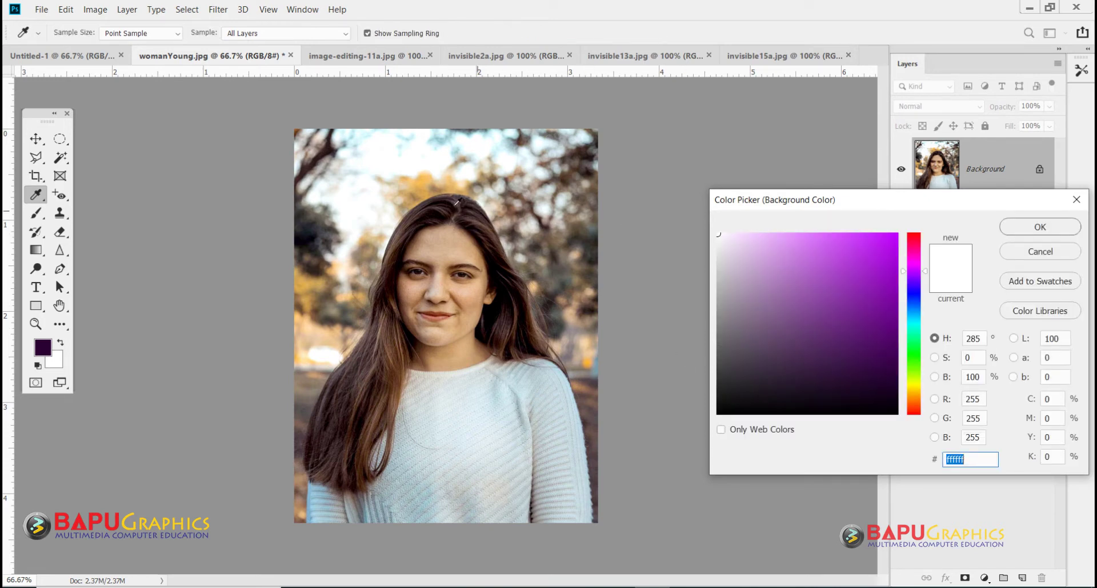
left_click(461, 207)
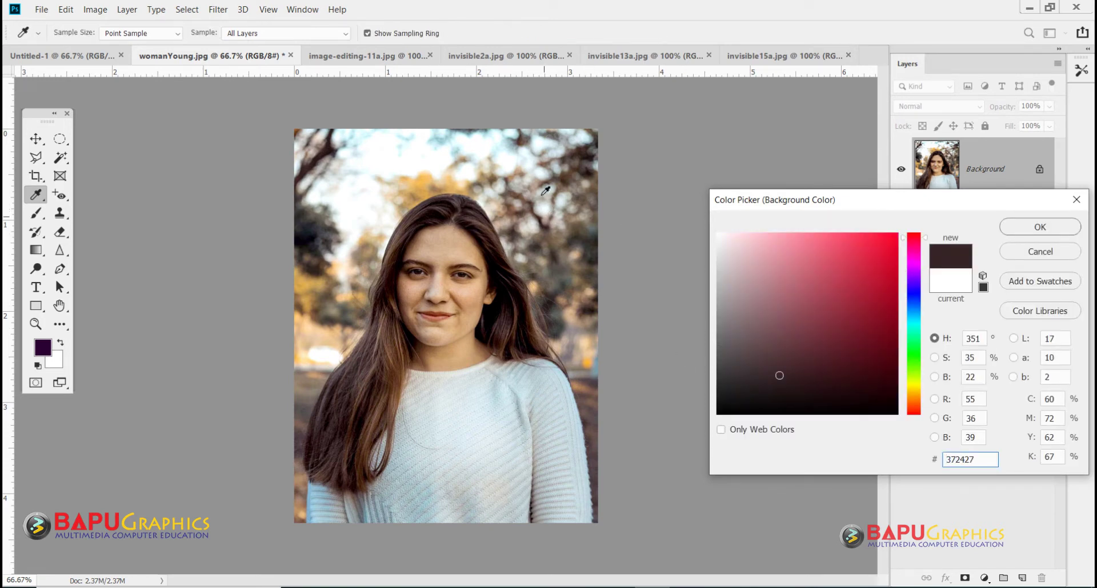
left_click(559, 240)
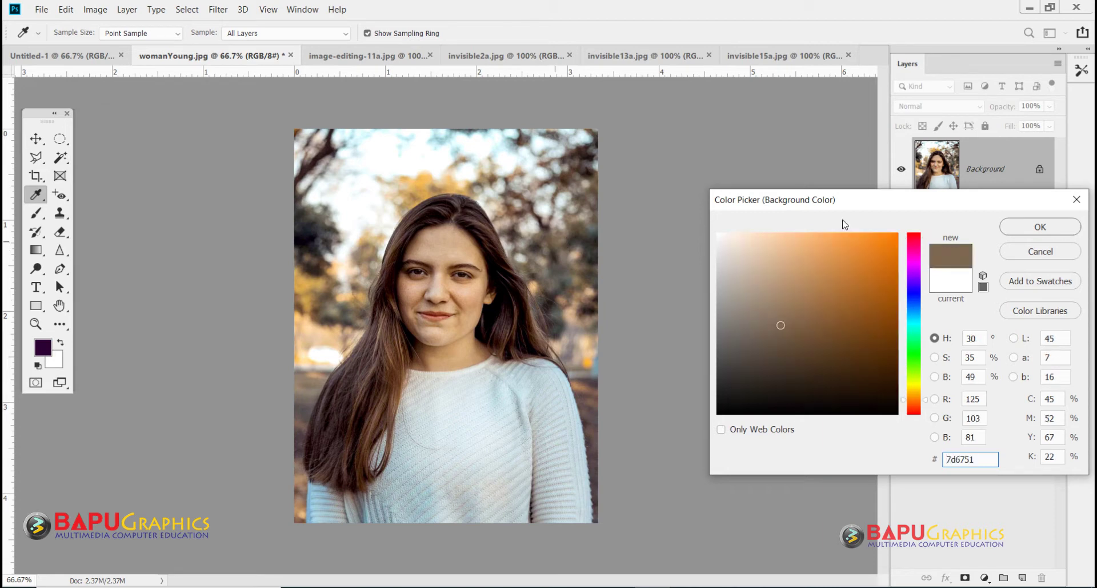
left_click(1015, 229)
key("c")
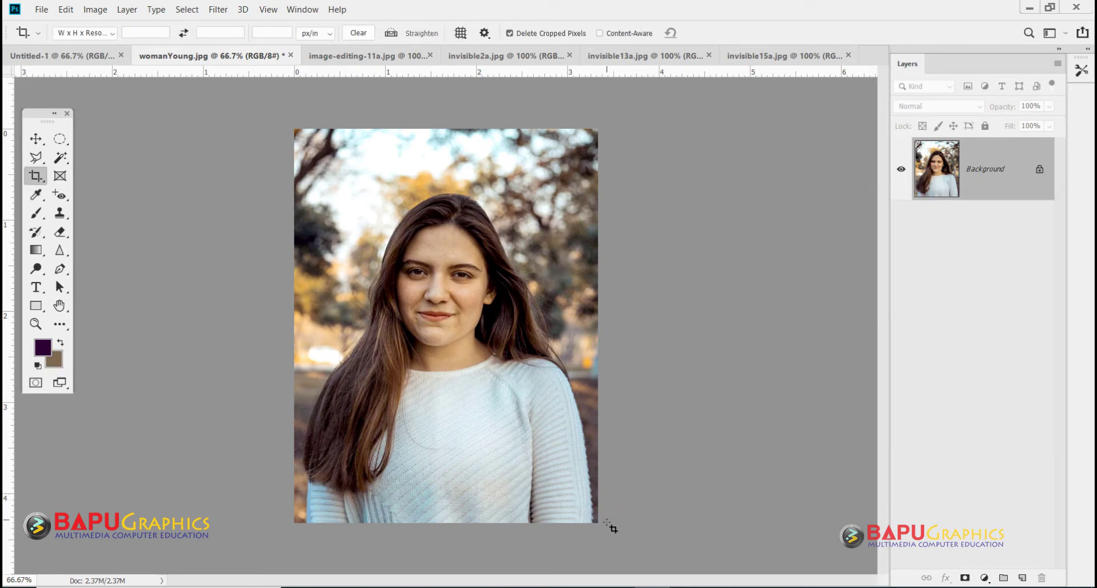
- Extend the canvas evenly on opposite sides with the Crop tool to frame the whole photo in a brown border
left_click_drag(282, 128, 612, 538)
left_click_drag(620, 322, 629, 322)
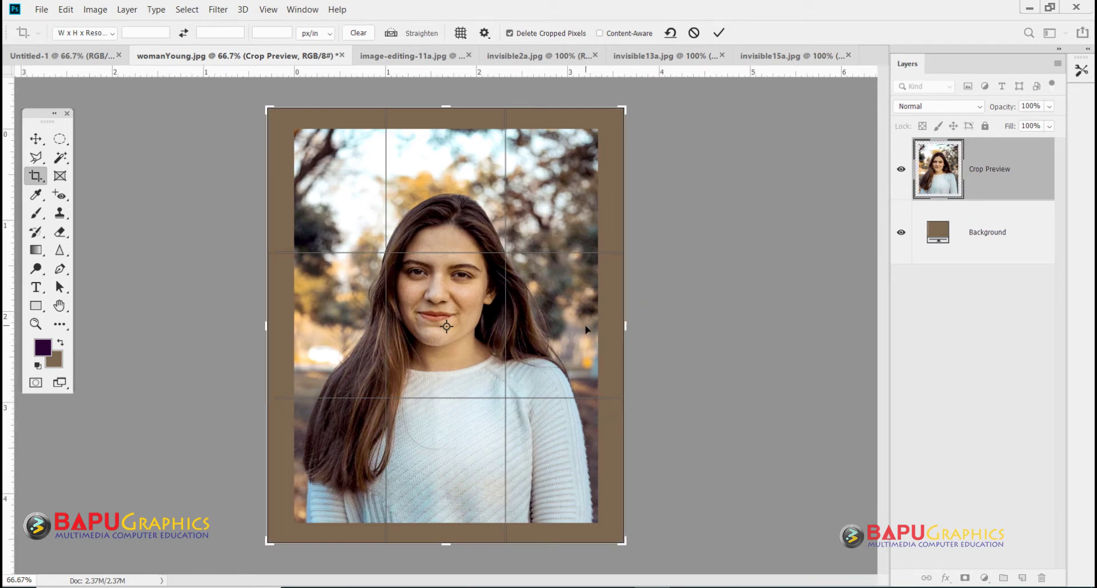
key("Return")
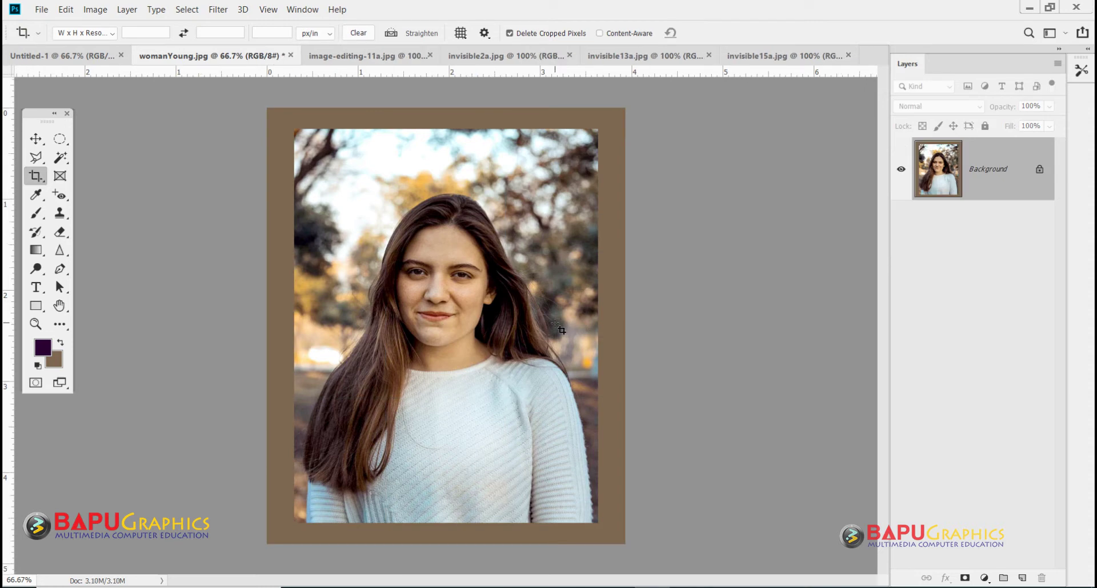
- Undo the brown border around the photo and reactivate the Crop tool
key("ctrl")
key("ctrl+z")
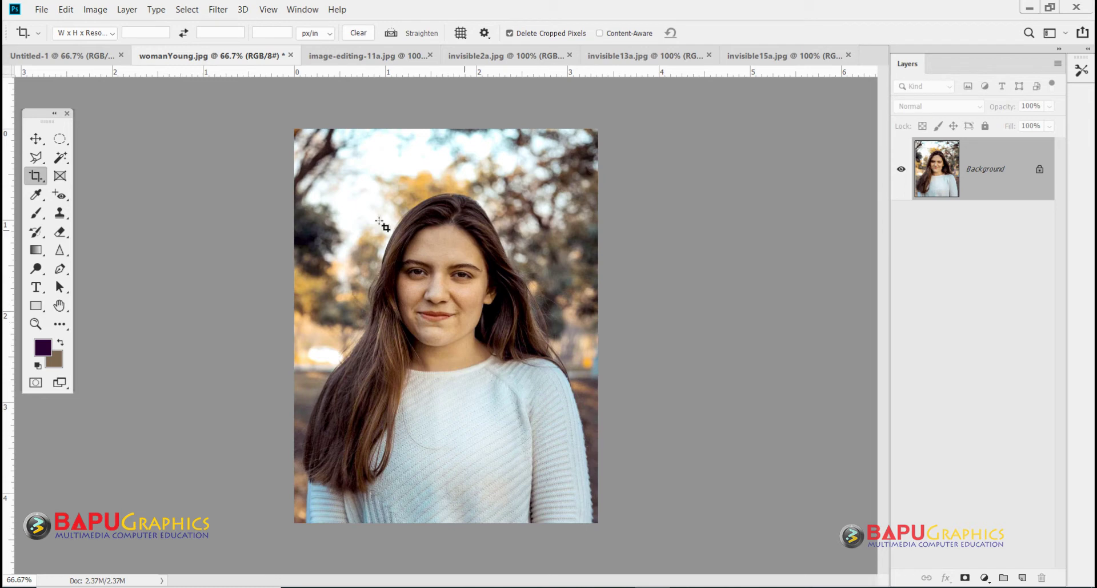
left_click(41, 181)
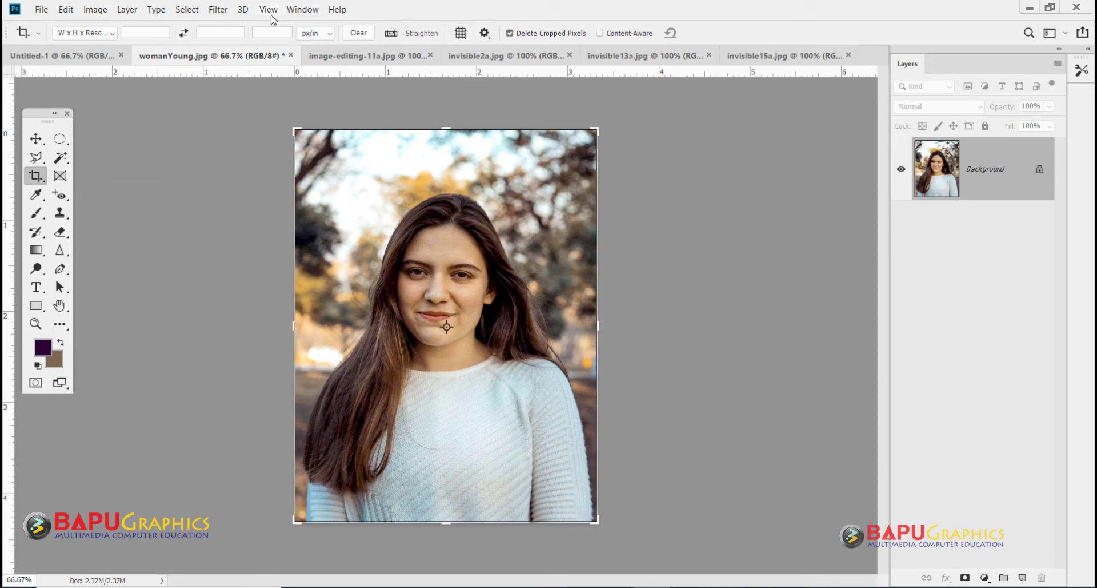
- Hide the options bar and show it again, and switch from the Crop tool to another tool and back
left_click(302, 9)
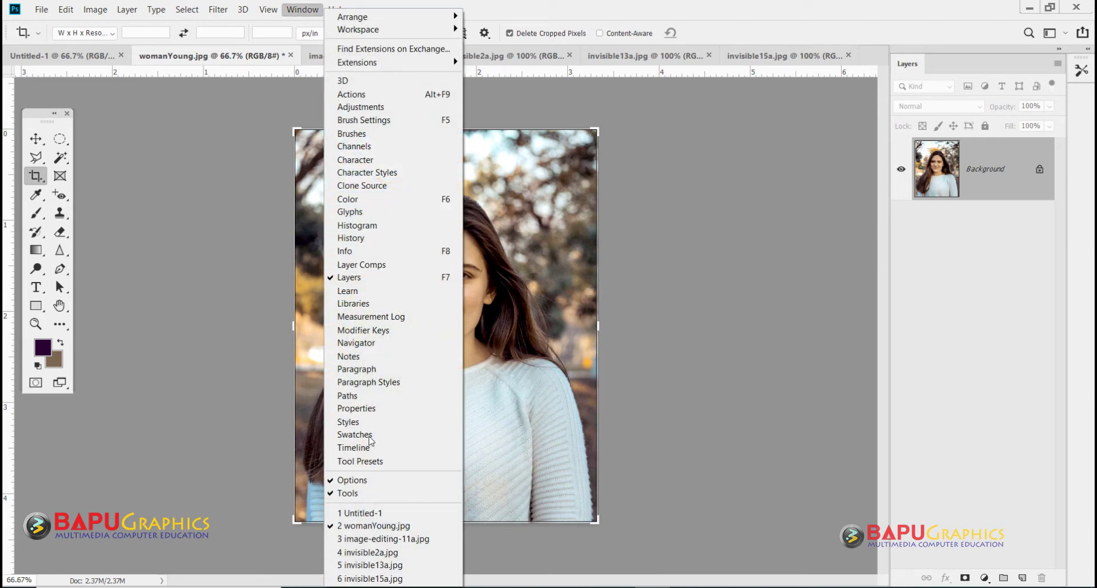
left_click(350, 480)
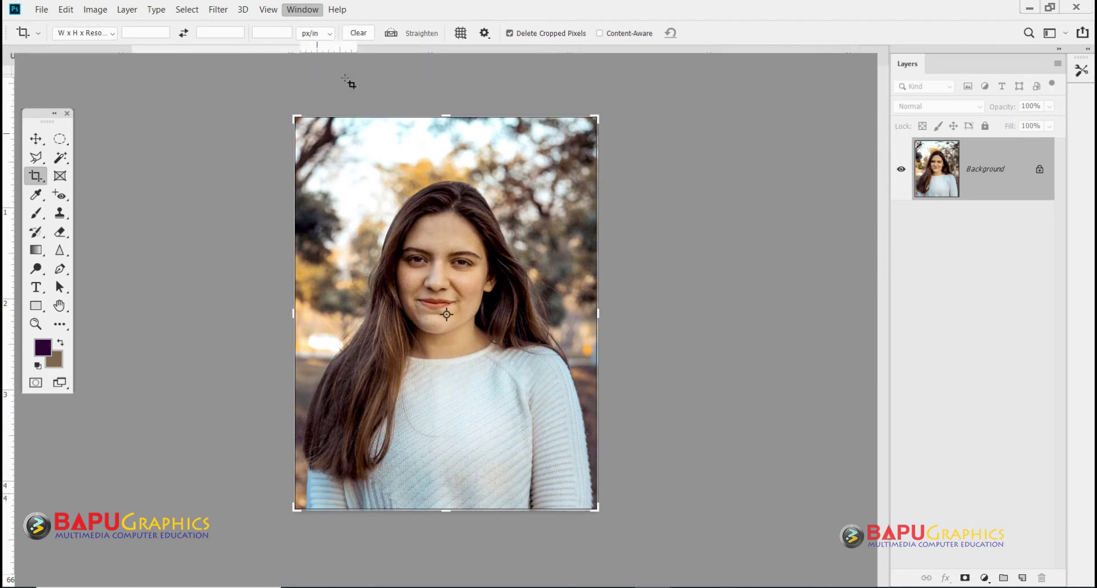
left_click(302, 10)
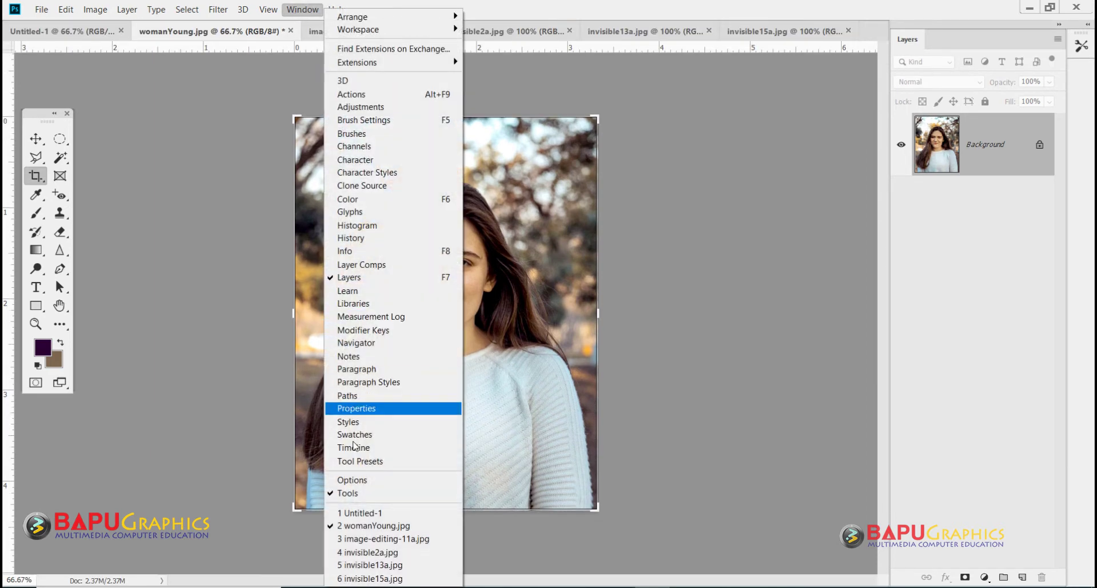
left_click(351, 480)
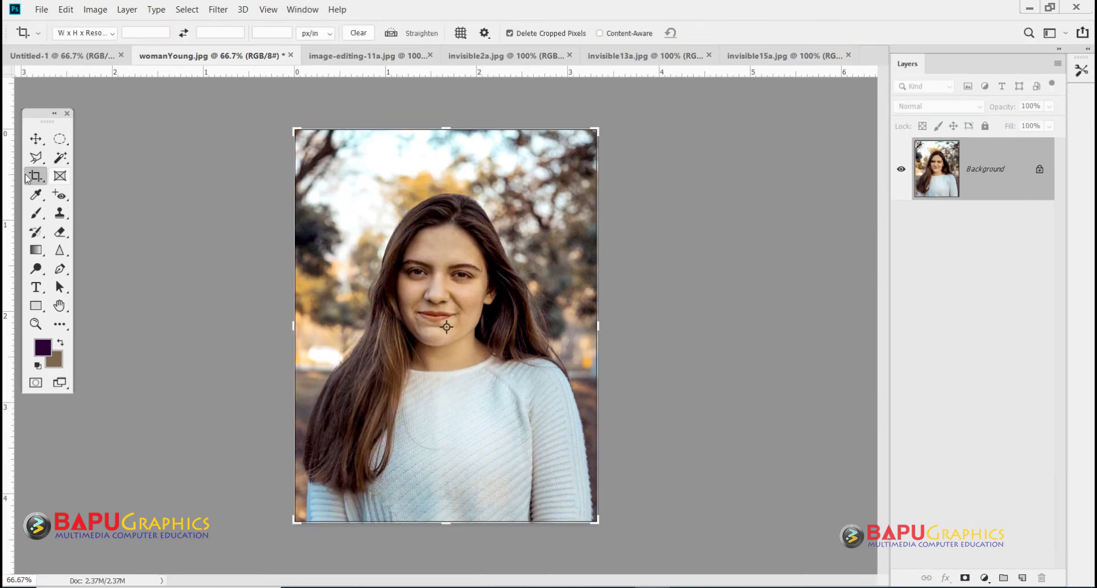
left_click(35, 157)
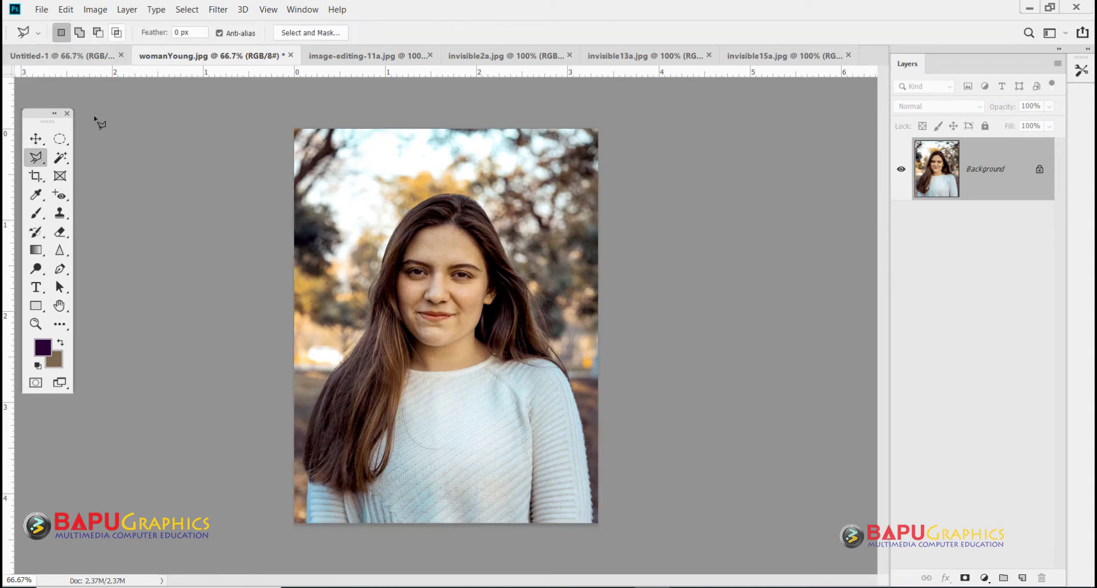
left_click(36, 175)
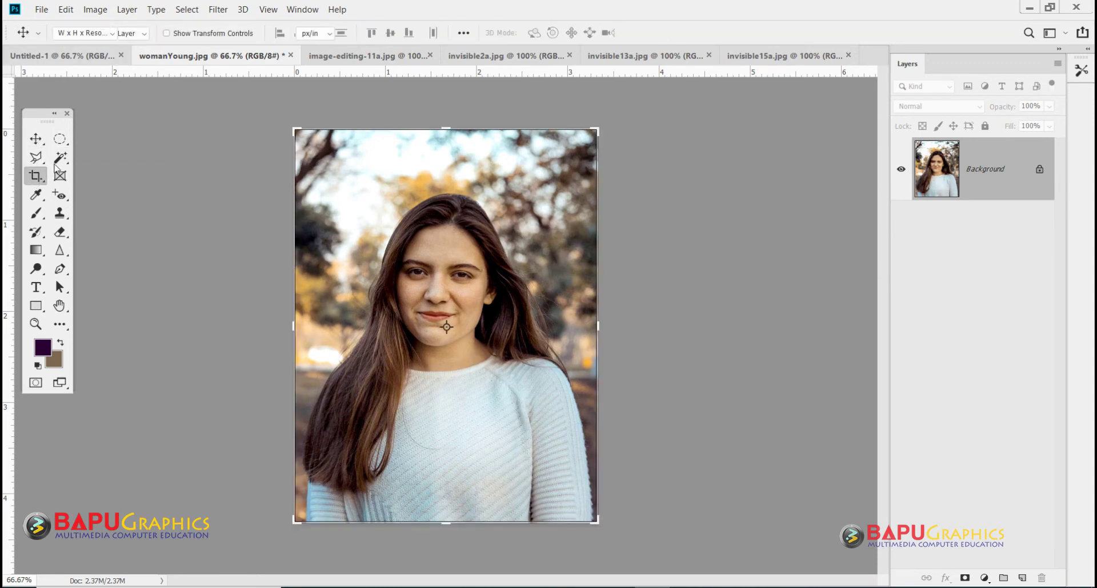
- Set the Crop tool's W x H x Resolution values to 200 px wide, 200 px high and 72 px/in
left_click(99, 35)
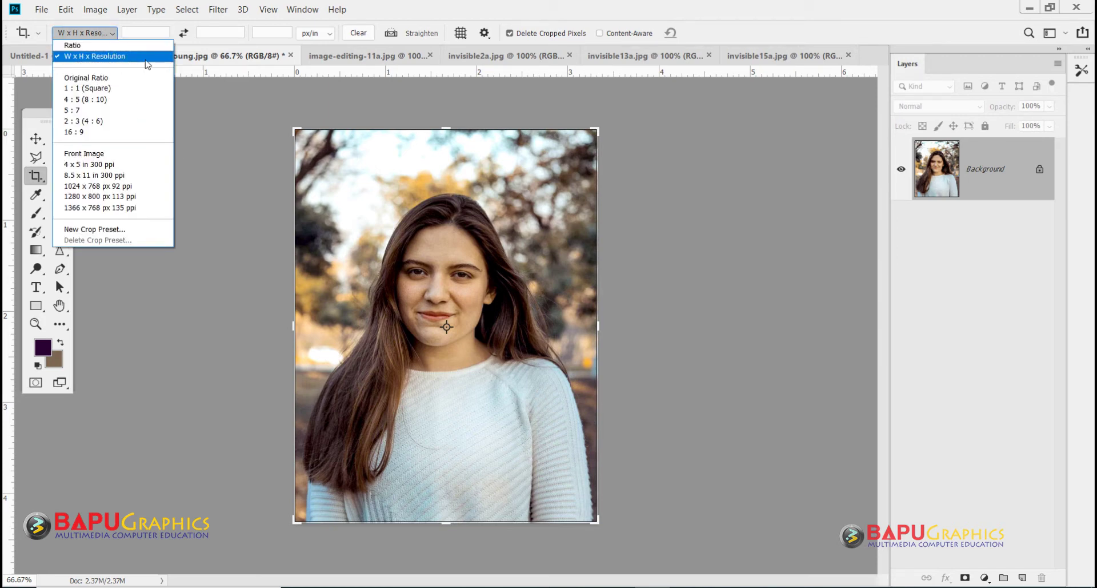
left_click(147, 33)
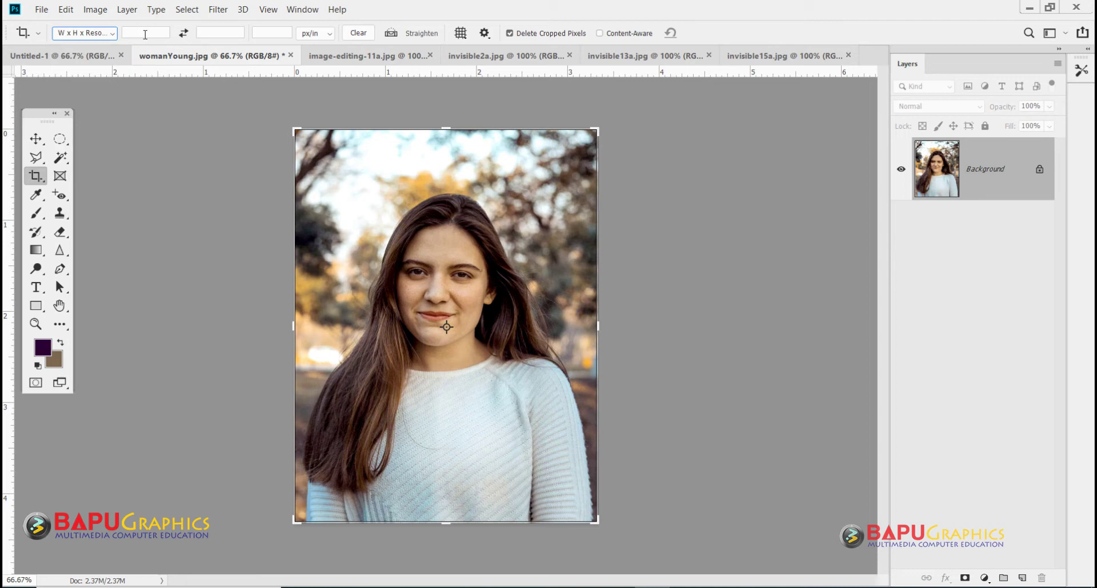
left_click(152, 32)
type("2")
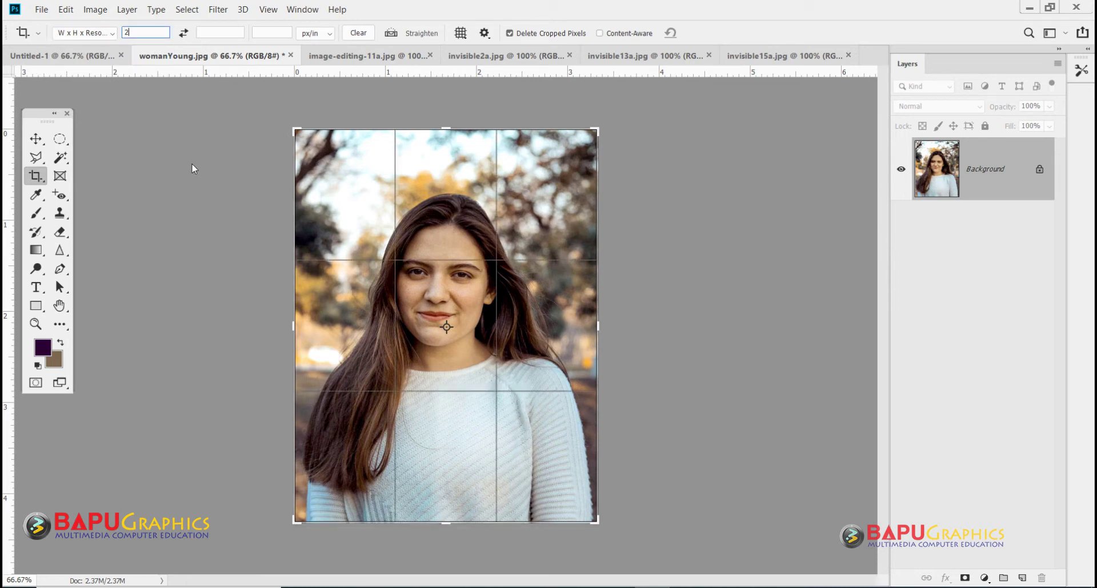
type("00 px")
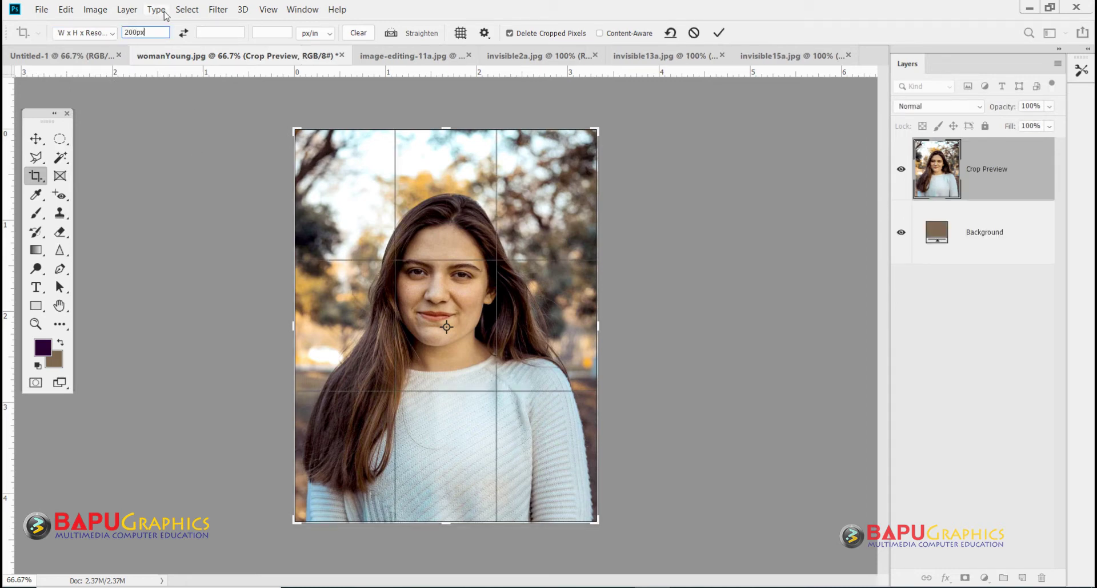
left_click(224, 31)
type("200")
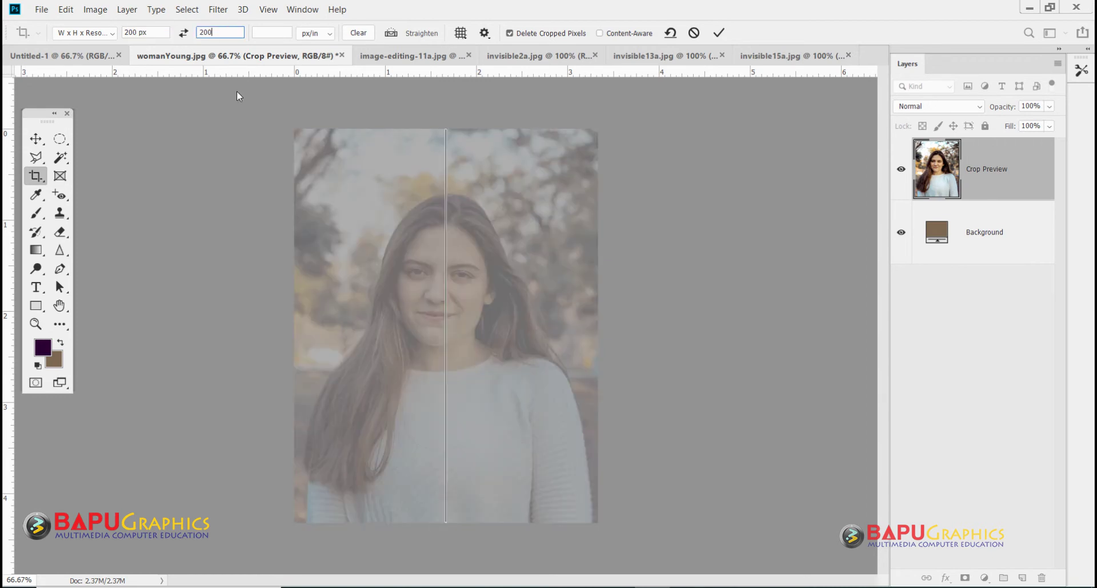
type("px")
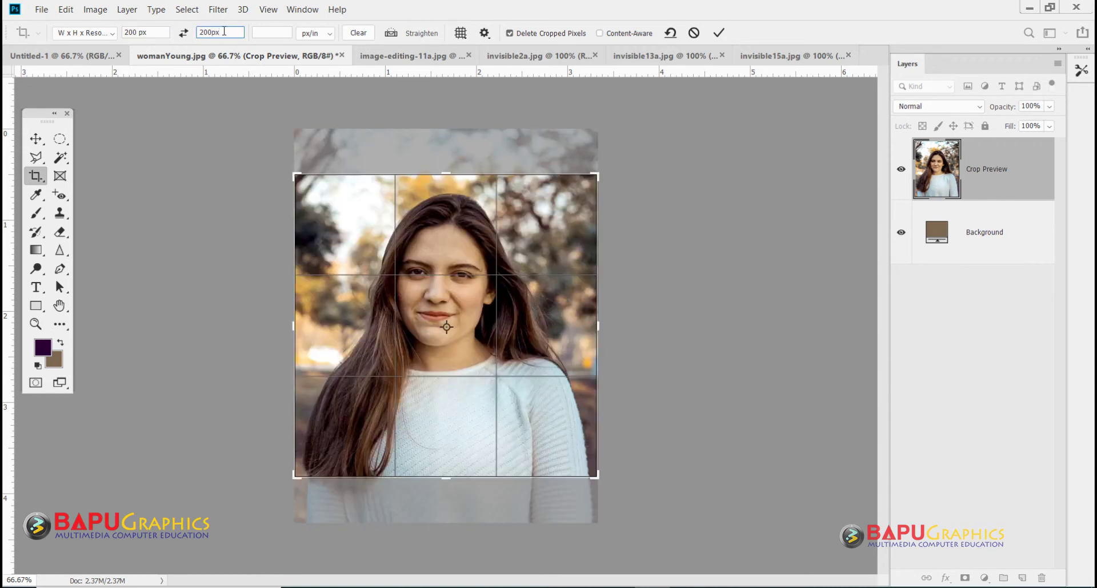
left_click(262, 31)
type("72")
key("Tab")
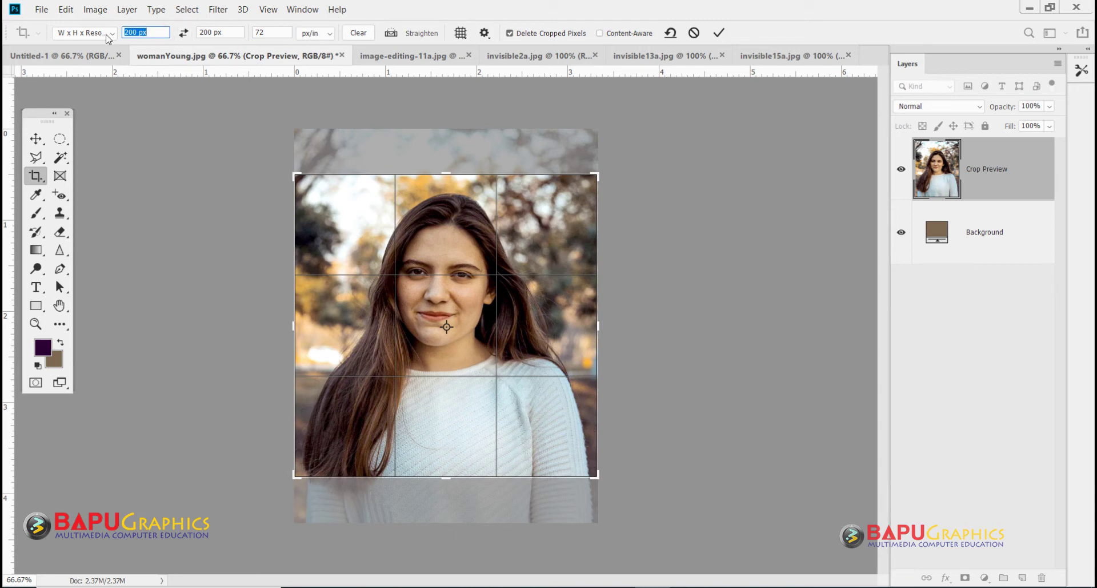
- Change the crop height to 300 px
left_click(201, 32)
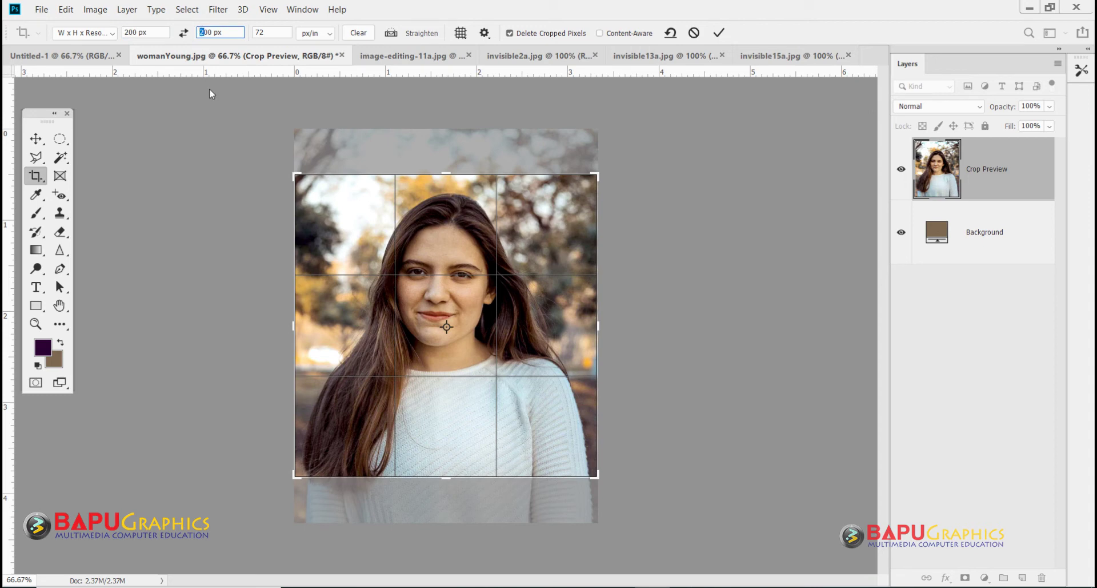
type("3")
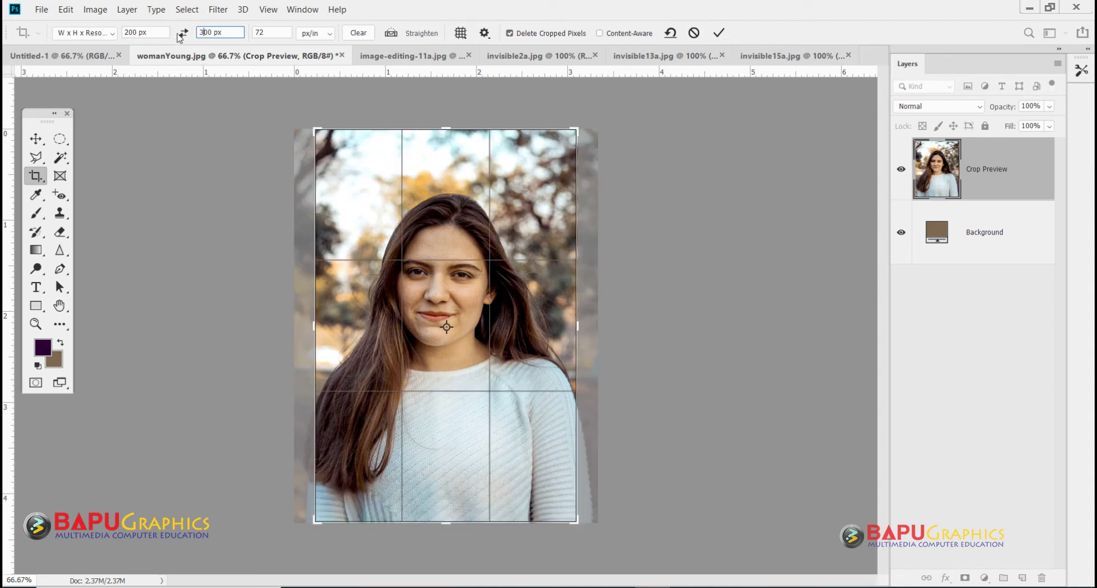
left_click(145, 31)
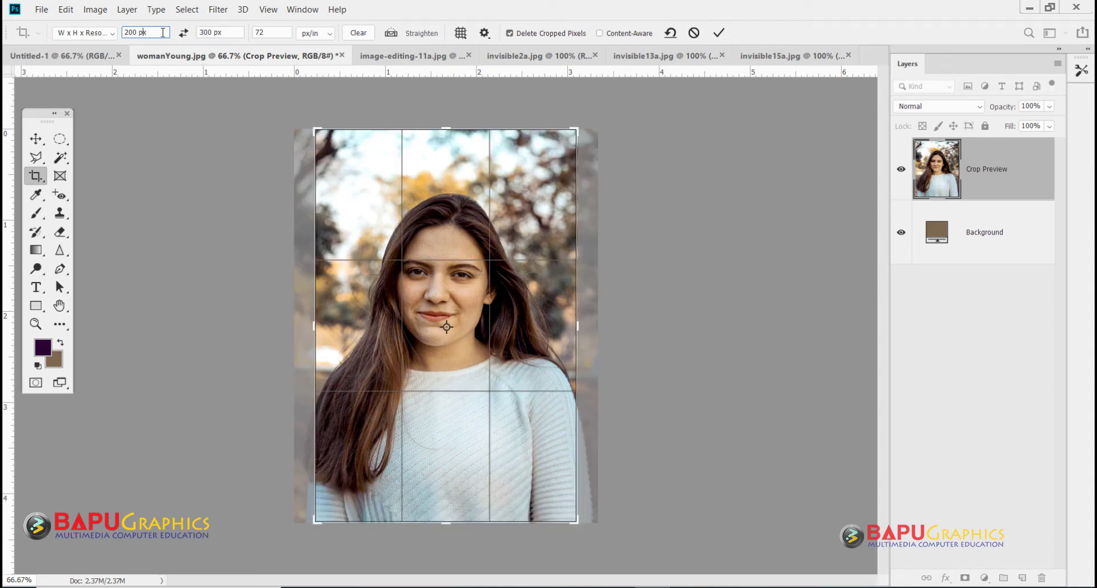
left_click(231, 33)
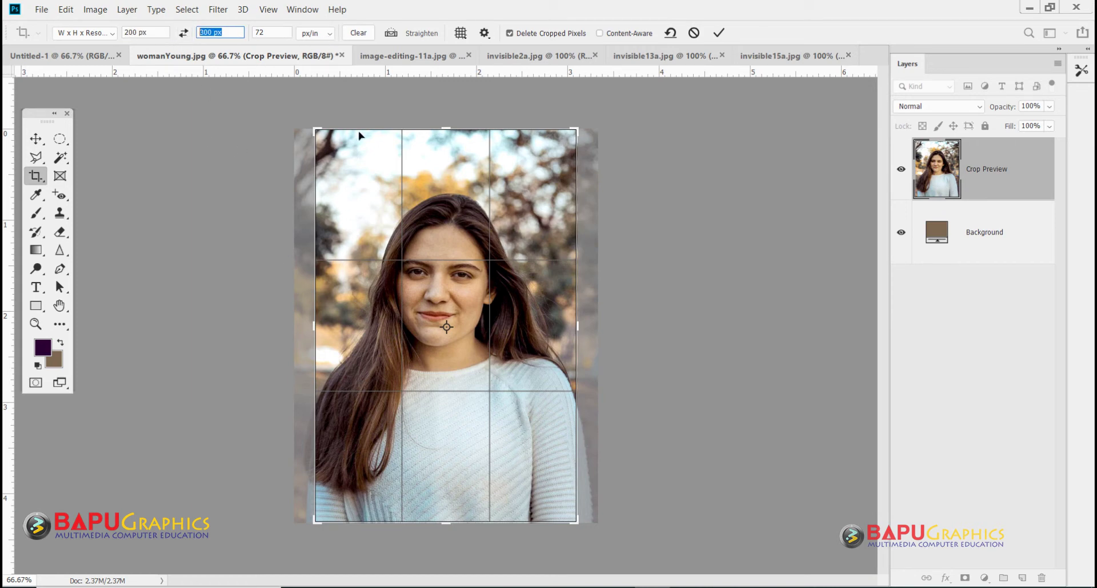
- Crop womanYoung.jpg closely around the woman's face and upper chest
left_click_drag(315, 128, 452, 333)
left_click_drag(529, 204, 525, 207)
mouse_move(498, 241)
left_mouse_down()
mouse_move(500, 230)
mouse_move(495, 253)
left_mouse_up()
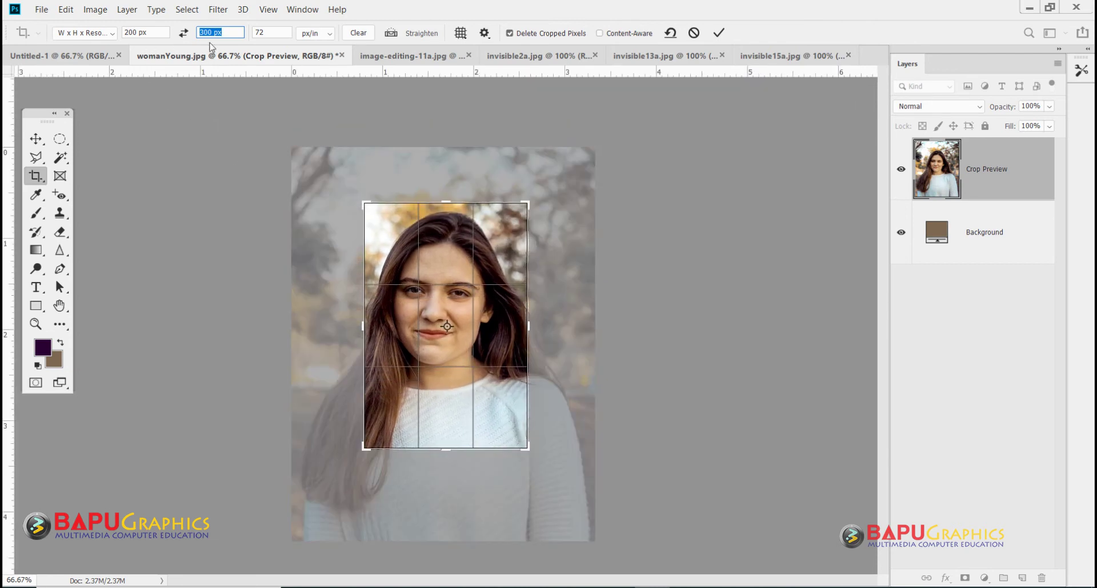
key("Return")
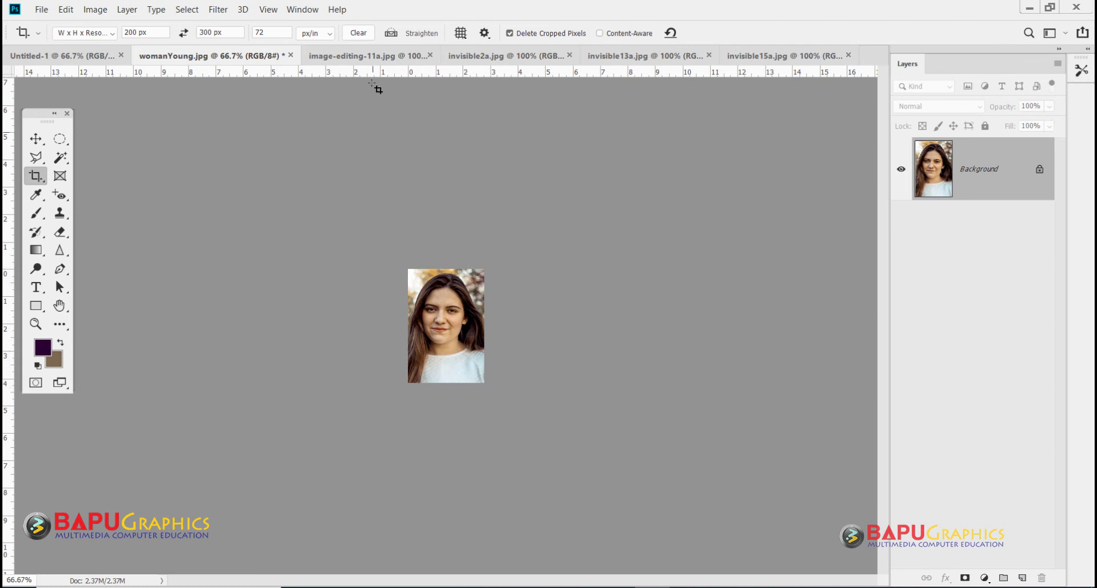
- Crop image-editing-11a.jpg closely around the green-shadowed eye beneath the dark hair, using the same 200 x 300 px size
left_click(368, 56)
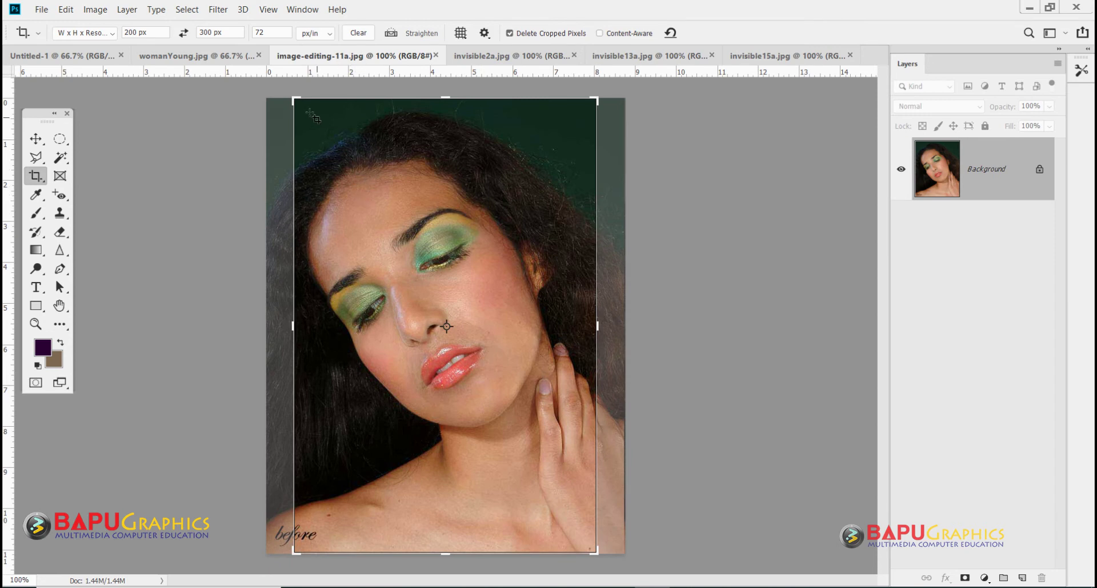
left_click_drag(294, 100, 363, 200)
left_click_drag(429, 245, 502, 394)
left_click_drag(523, 447, 501, 408)
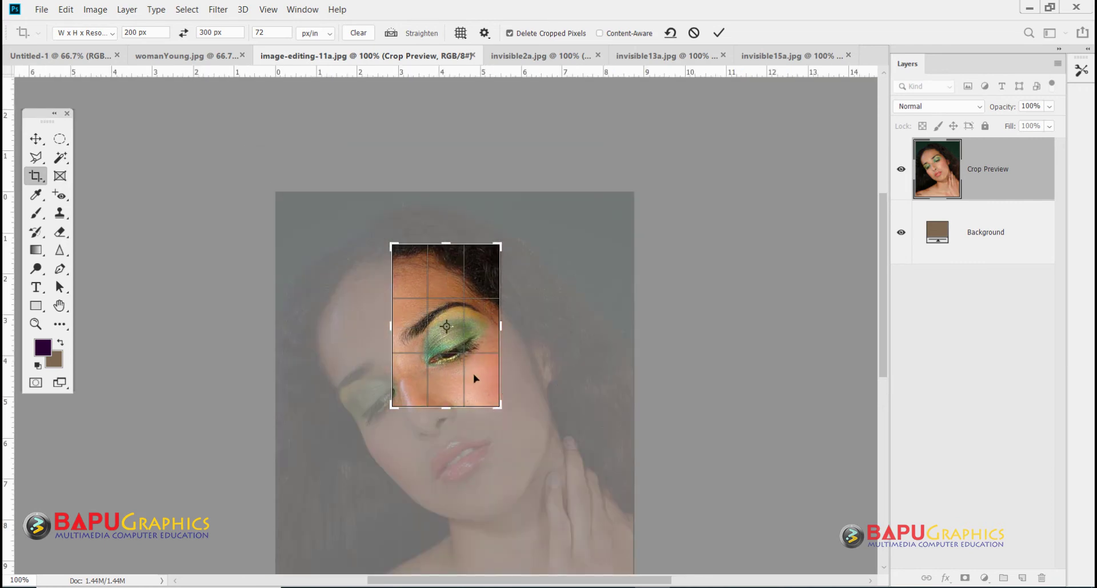
mouse_move(470, 372)
left_mouse_down()
mouse_move(473, 387)
mouse_move(460, 374)
mouse_move(472, 381)
left_mouse_up()
double_click(474, 376)
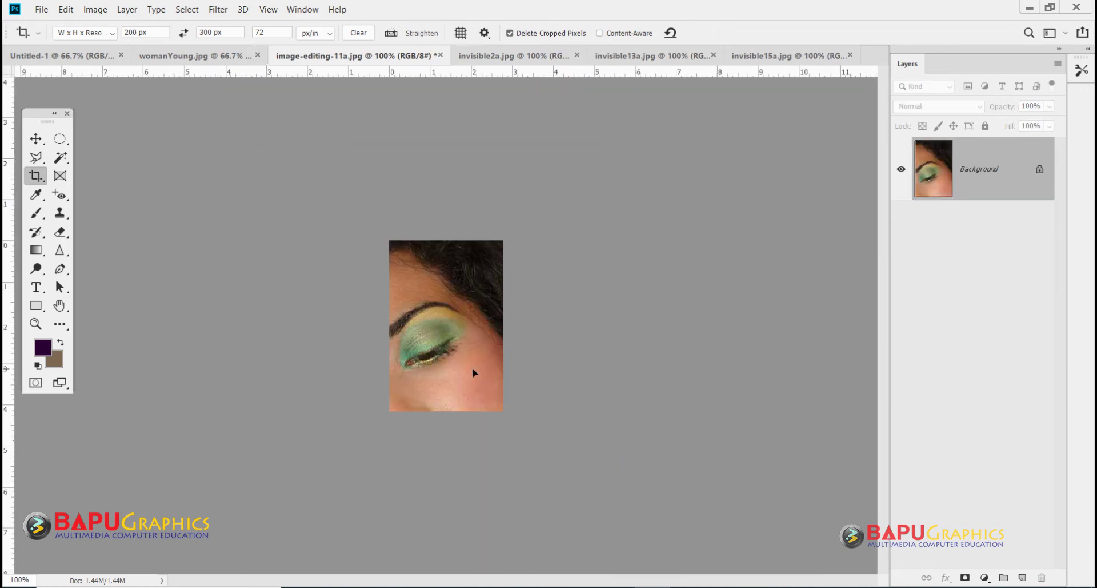
- Copy the cropped womanYoung portrait and the cropped eye photo into Untitled-1 with the Move tool, placing them side by side
left_click(35, 139)
left_click(197, 60)
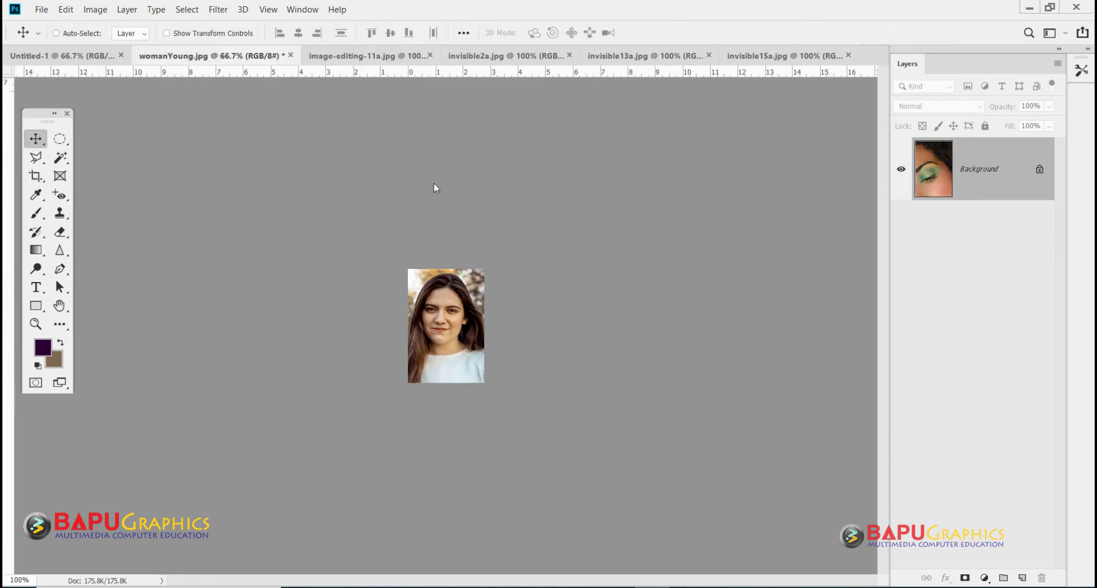
left_click_drag(449, 319, 206, 258)
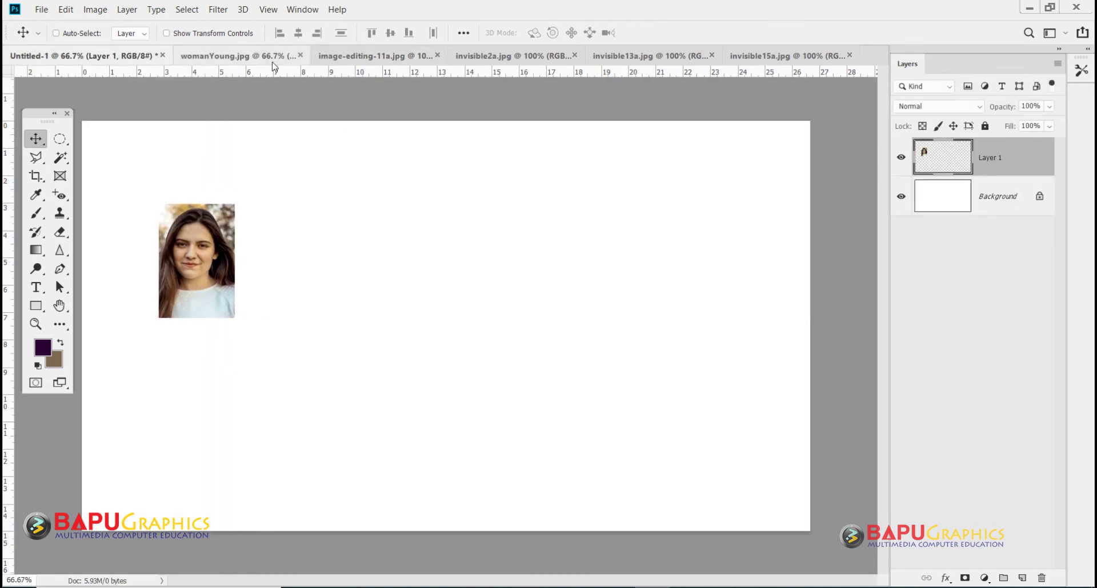
left_click(353, 57)
left_click_drag(434, 320, 276, 264)
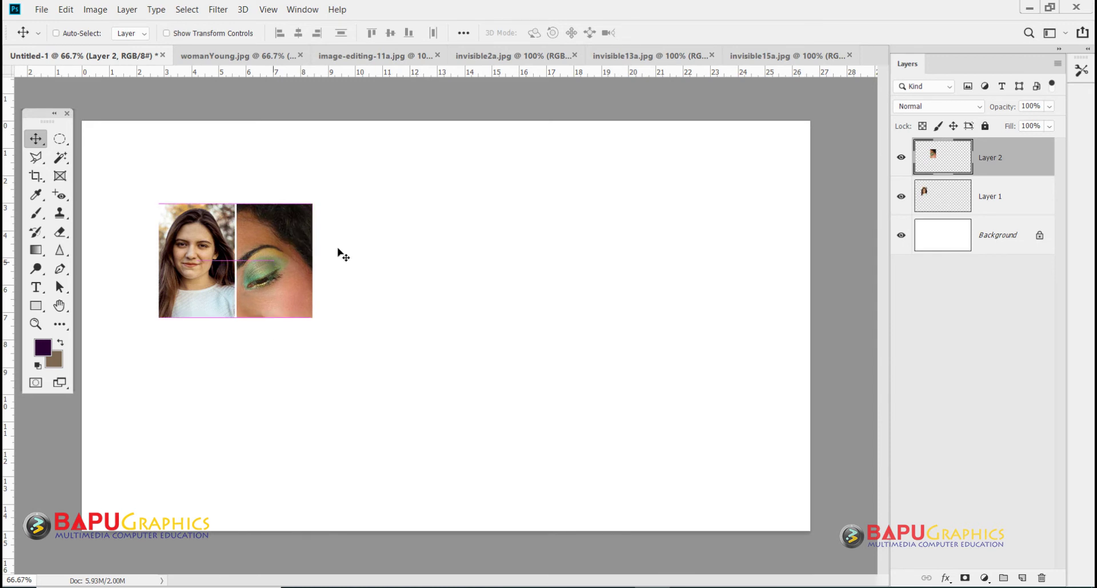
- Undo the eye crop in image-editing-11a.jpg and crop it at 200 x 300 px around the whole face, neck and hand
left_click(351, 61)
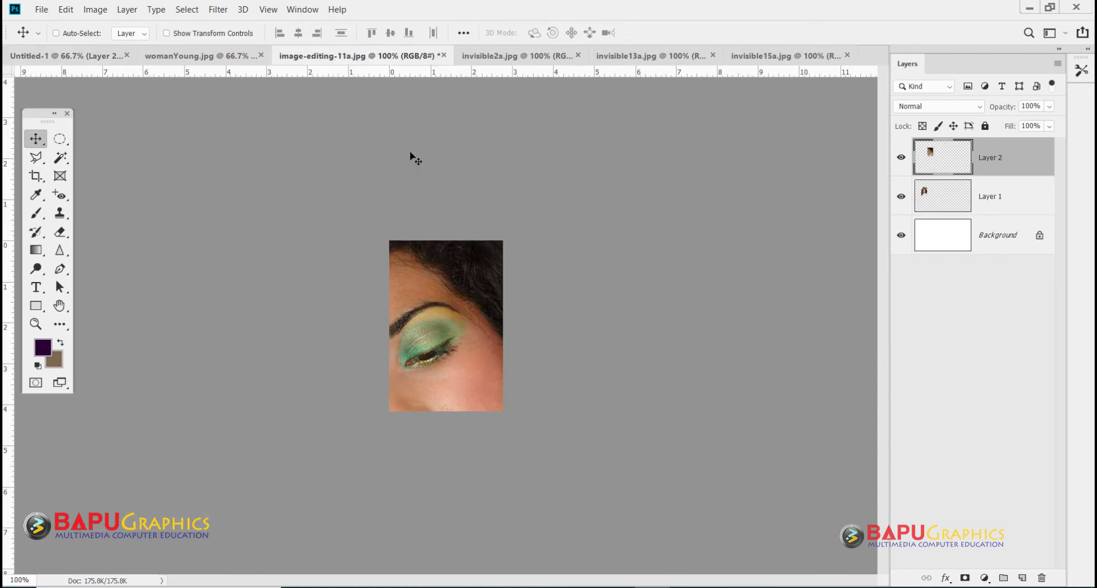
key("ctrl+z")
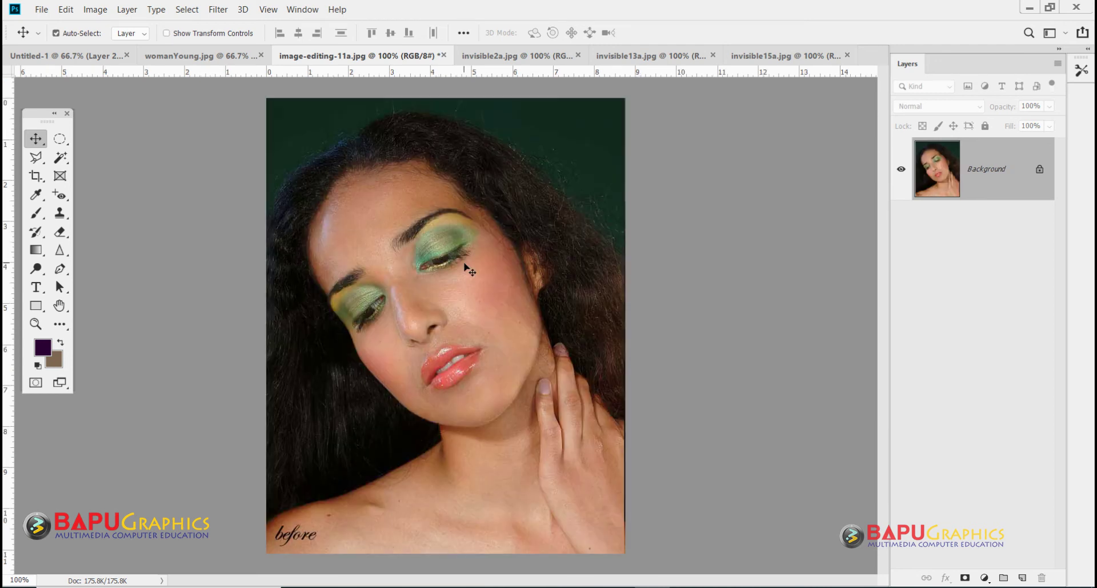
left_click(37, 176)
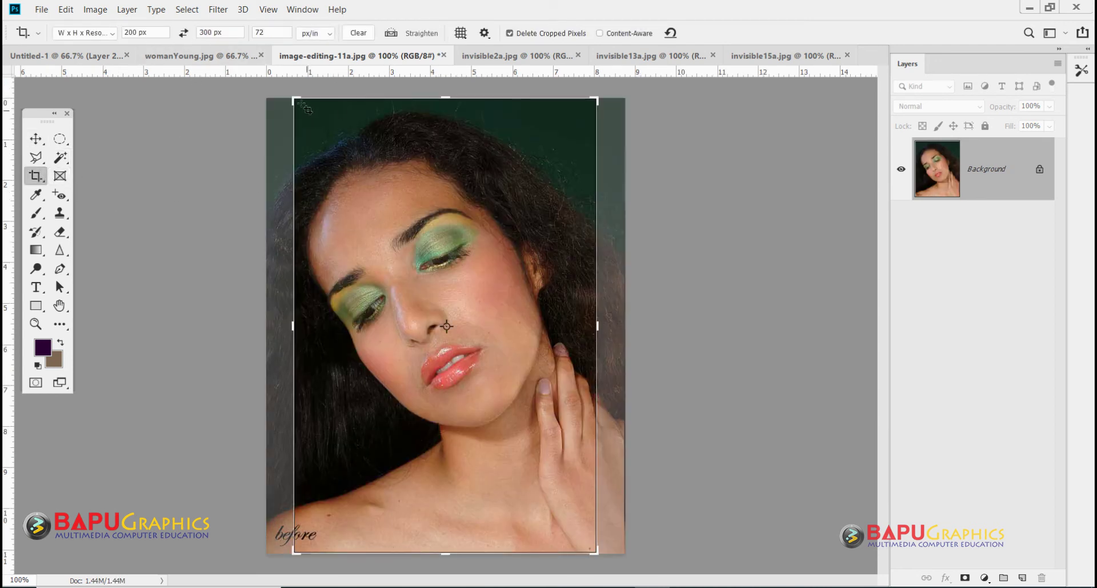
left_click_drag(291, 97, 307, 116)
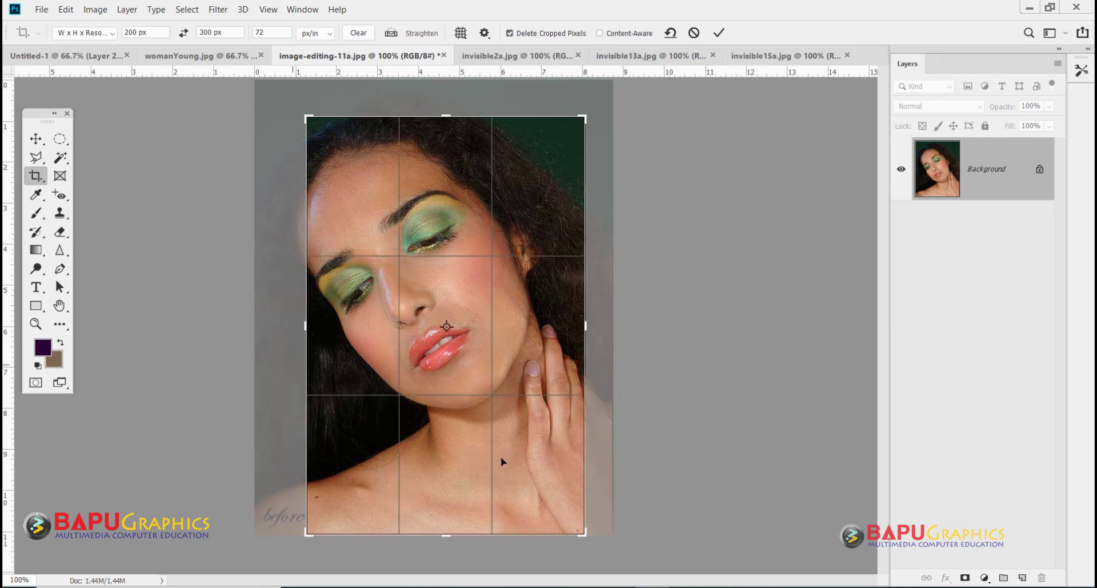
left_click_drag(583, 536, 577, 520)
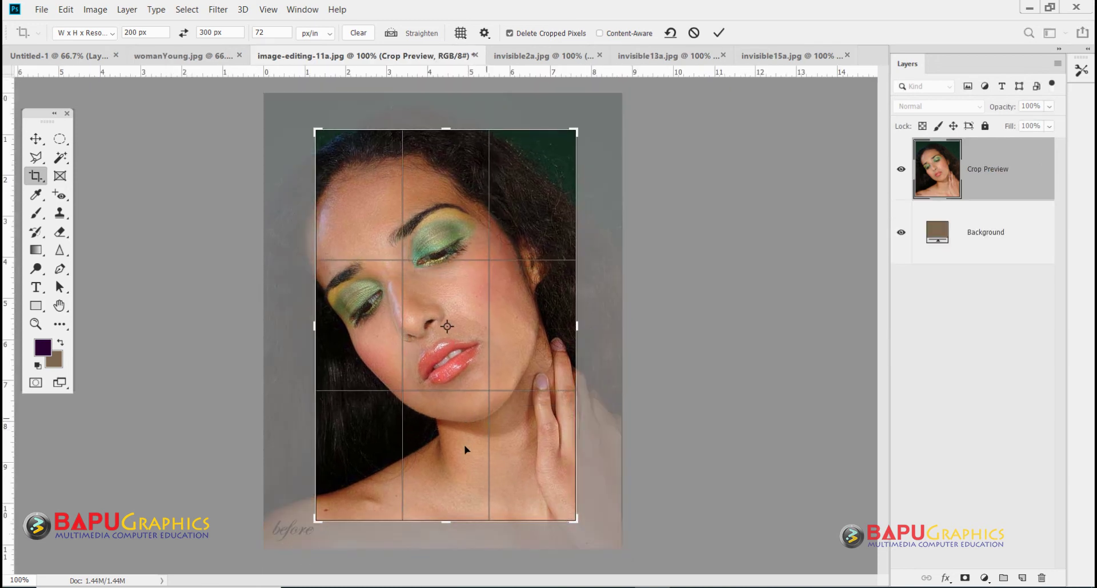
key("Return")
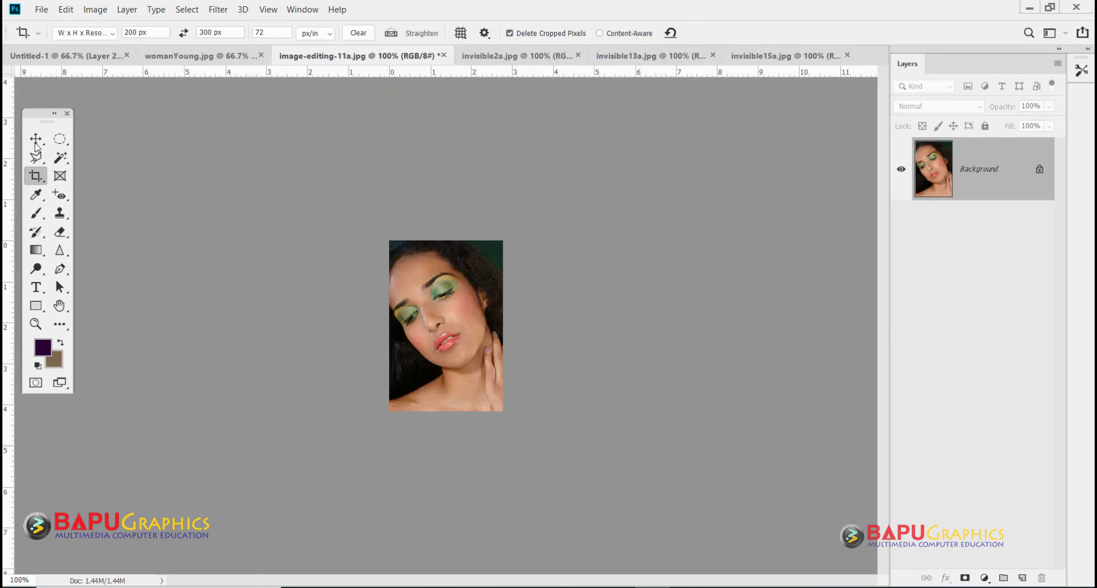
- Copy the newly cropped face photo into Untitled-1 with the Move tool, aligning it directly below the eye photo
left_click(36, 139)
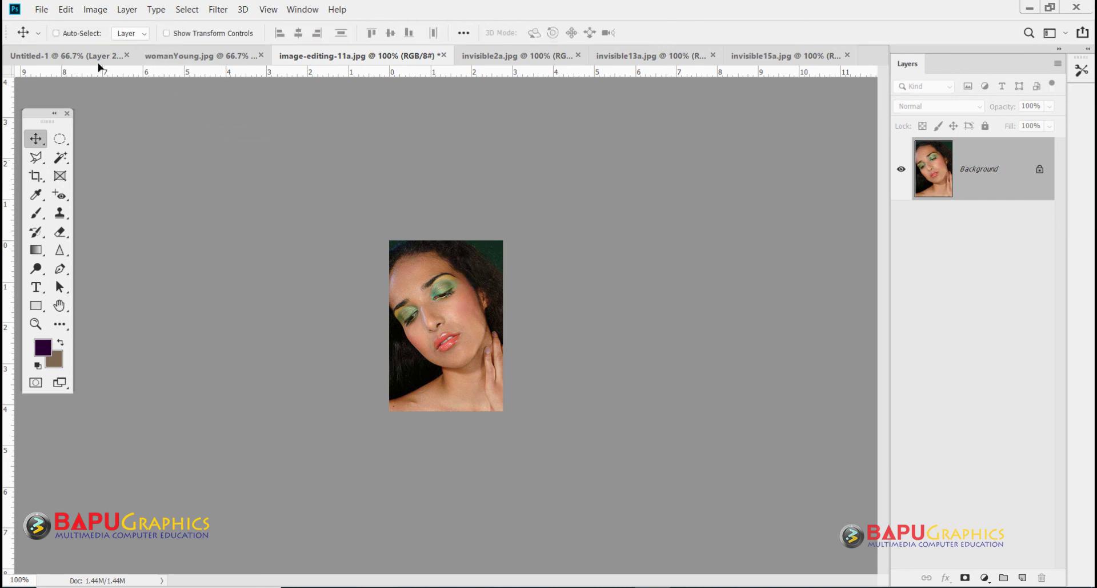
left_click_drag(89, 60, 254, 155)
left_click_drag(379, 257, 272, 373)
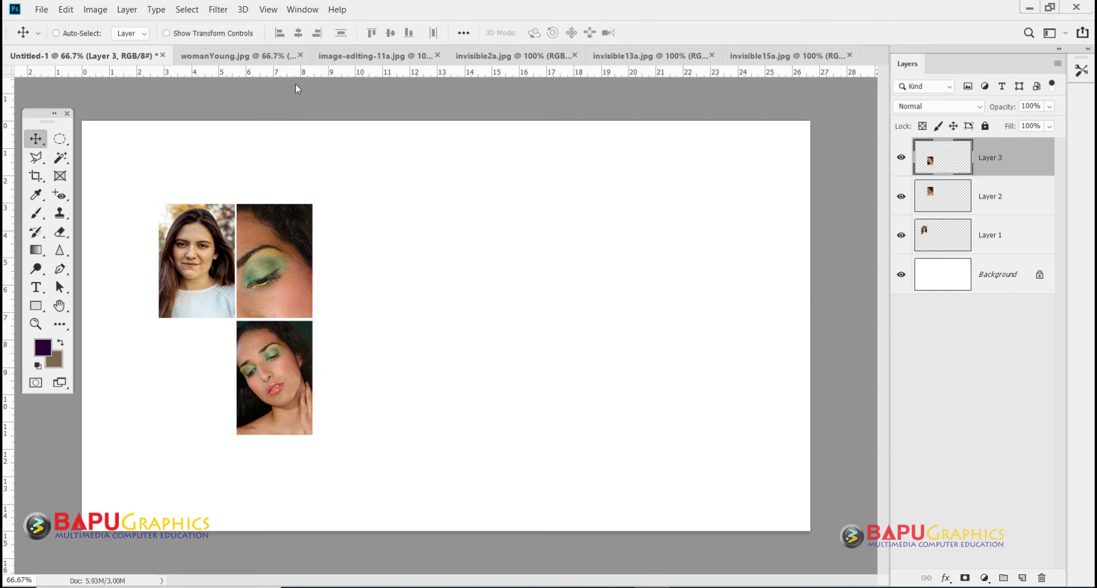
- Crop invisible2a.jpg at 200 x 300 px around the woman's head and upper body, and copy it into Untitled-1 directly below the womanYoung portrait
left_click(512, 56)
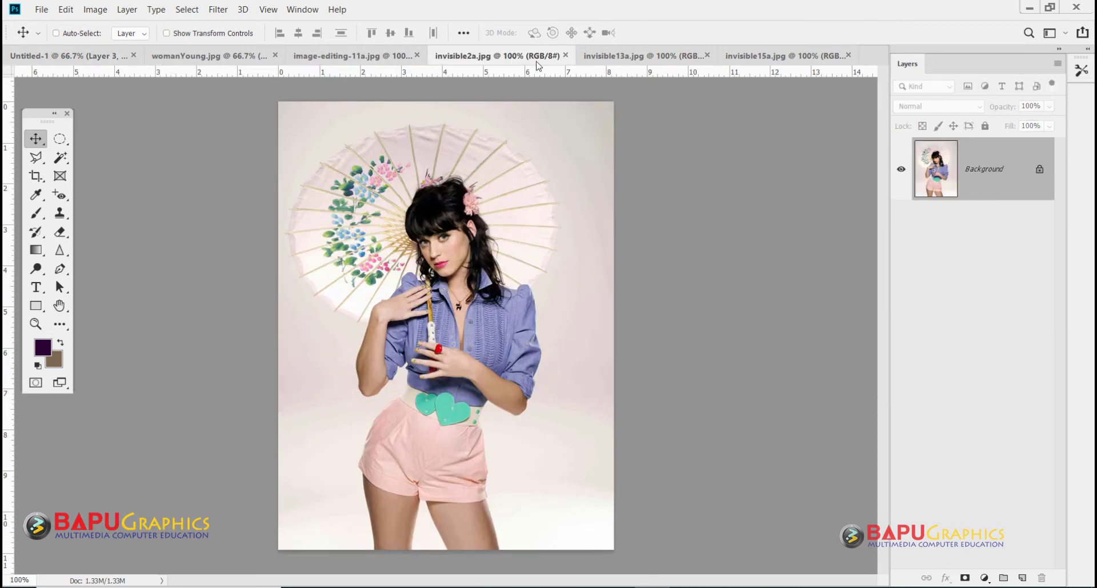
left_click(36, 176)
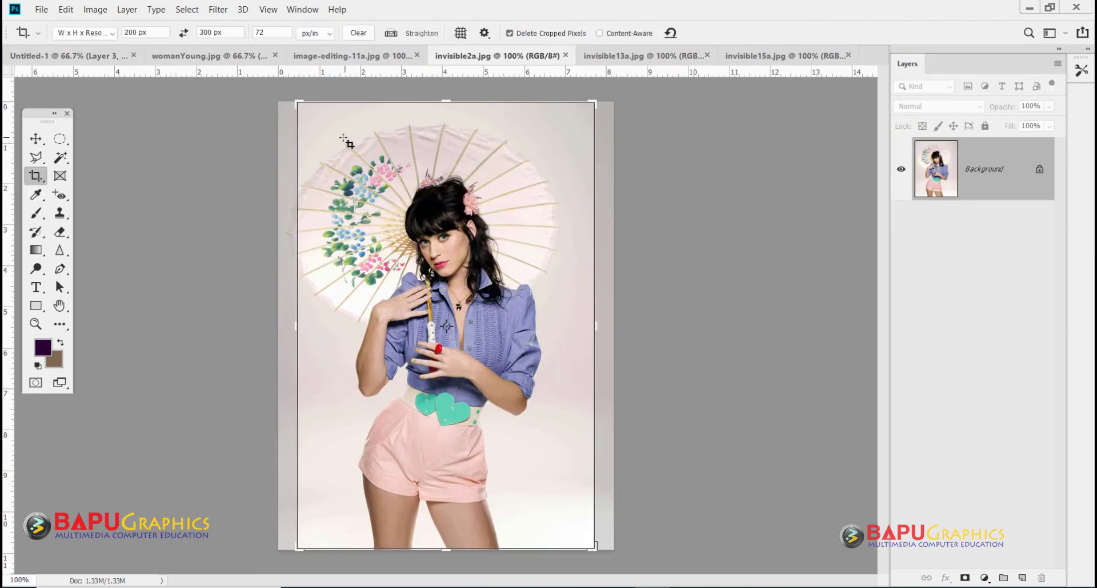
left_click_drag(344, 137, 543, 344)
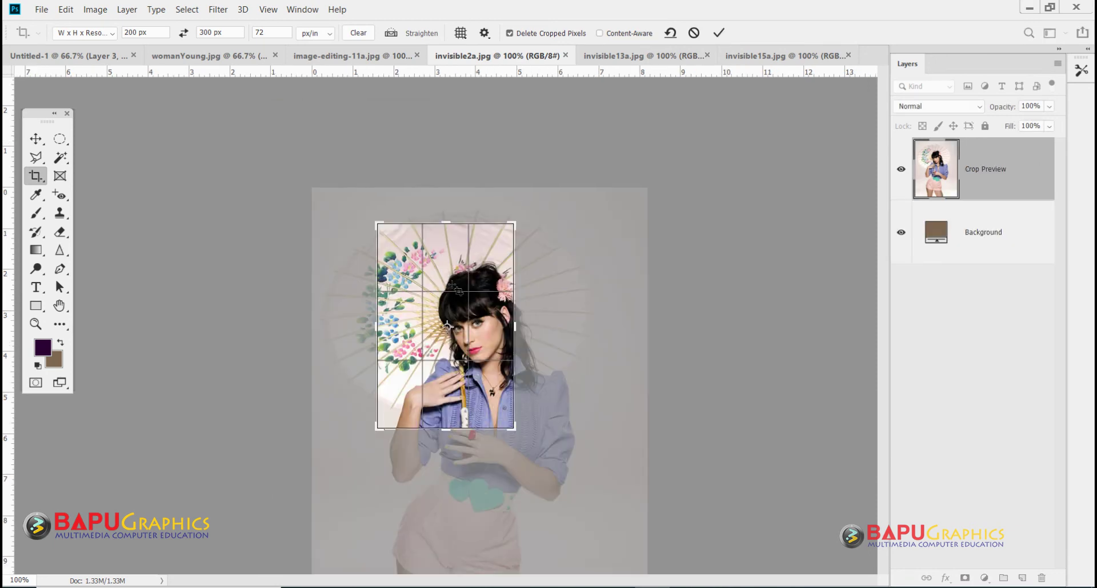
left_click_drag(454, 268, 420, 252)
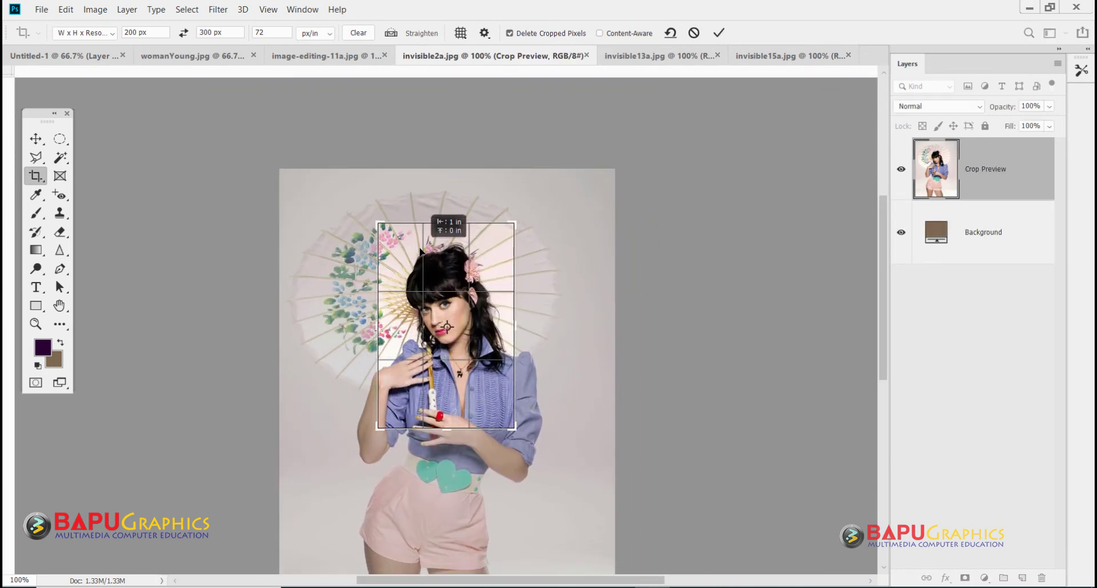
key("Return")
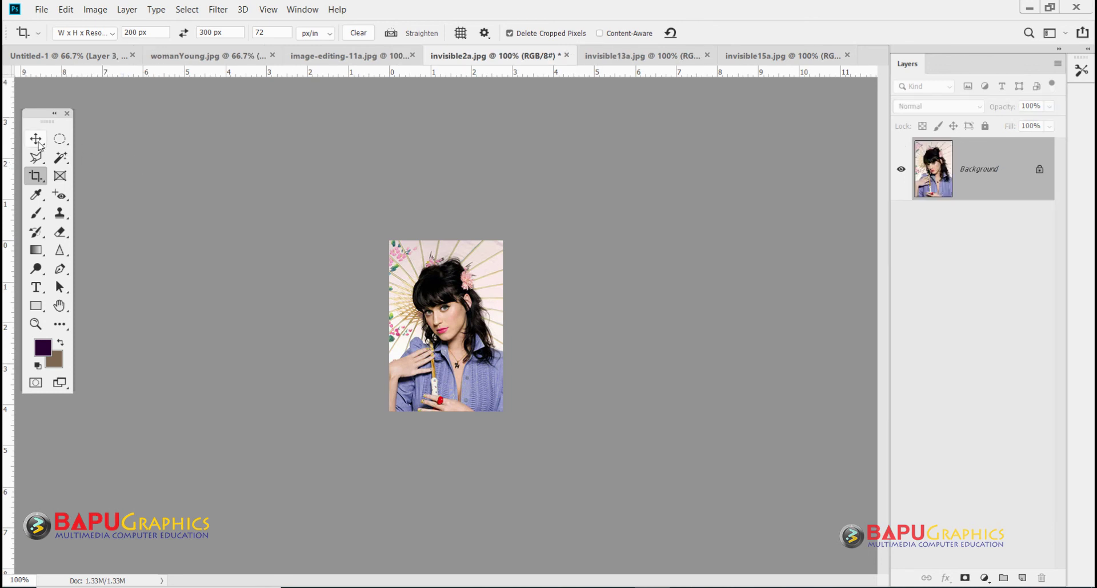
left_click(36, 139)
left_click_drag(394, 282, 189, 361)
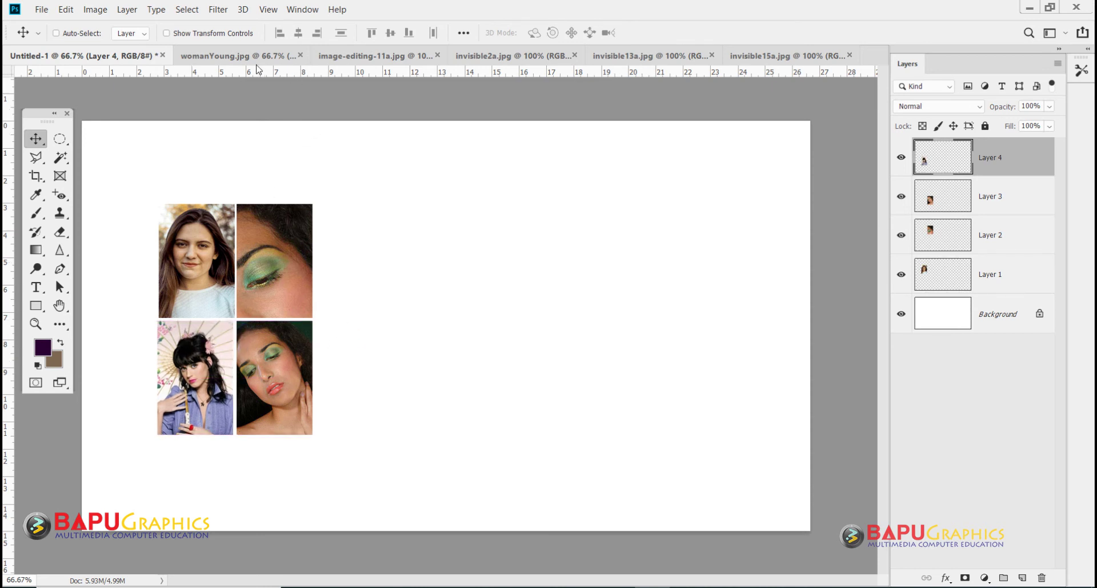
- Replace the crop in invisible2a.jpg with a 200 x 300 px crop around nearly the whole figure and parasol, and copy it into Untitled-1
left_click(394, 55)
left_click(508, 56)
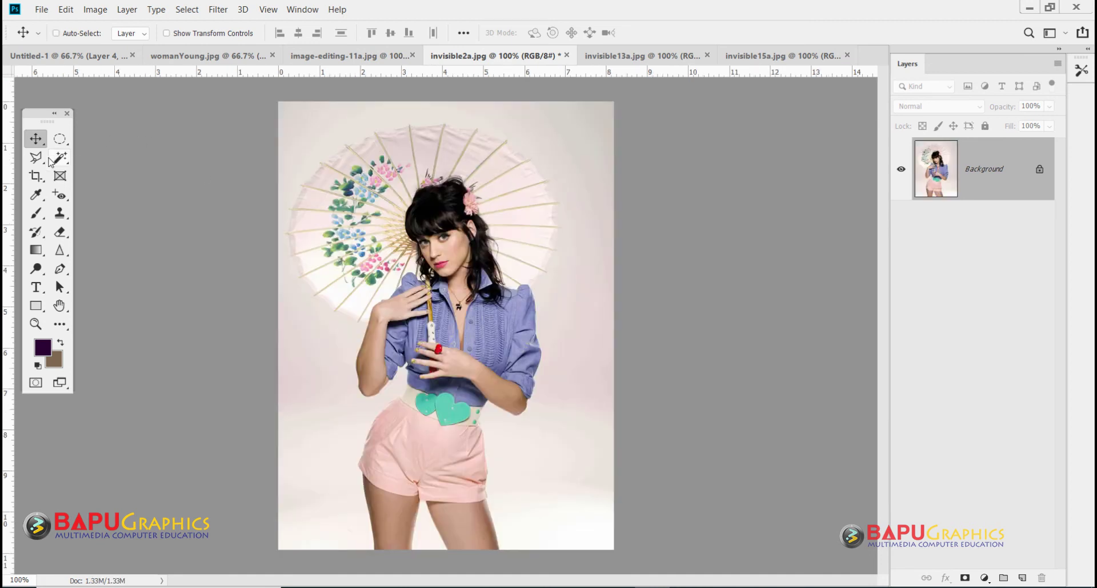
left_click(35, 176)
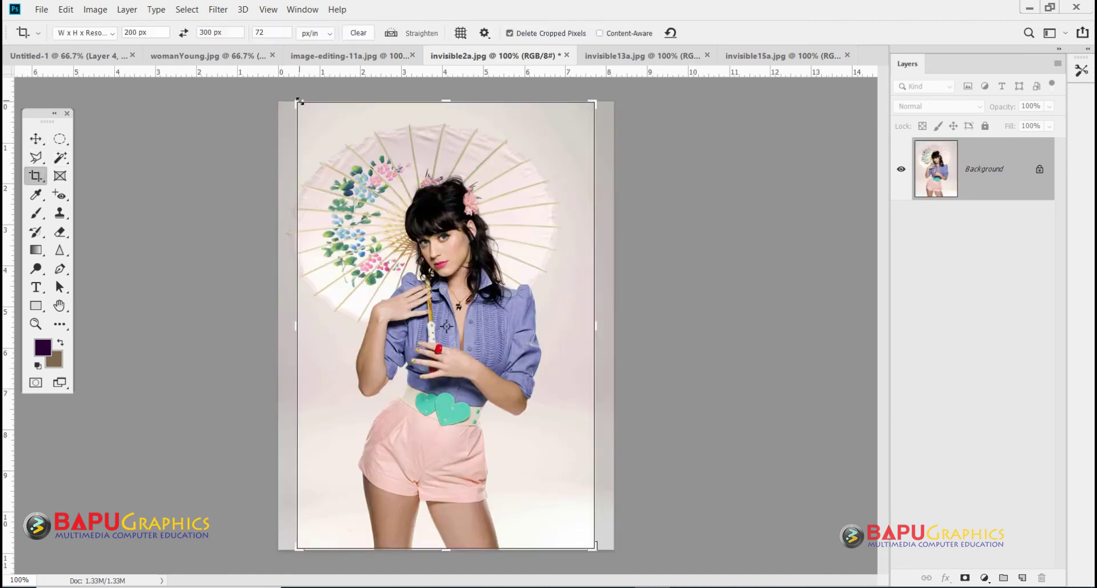
left_click_drag(298, 102, 306, 115)
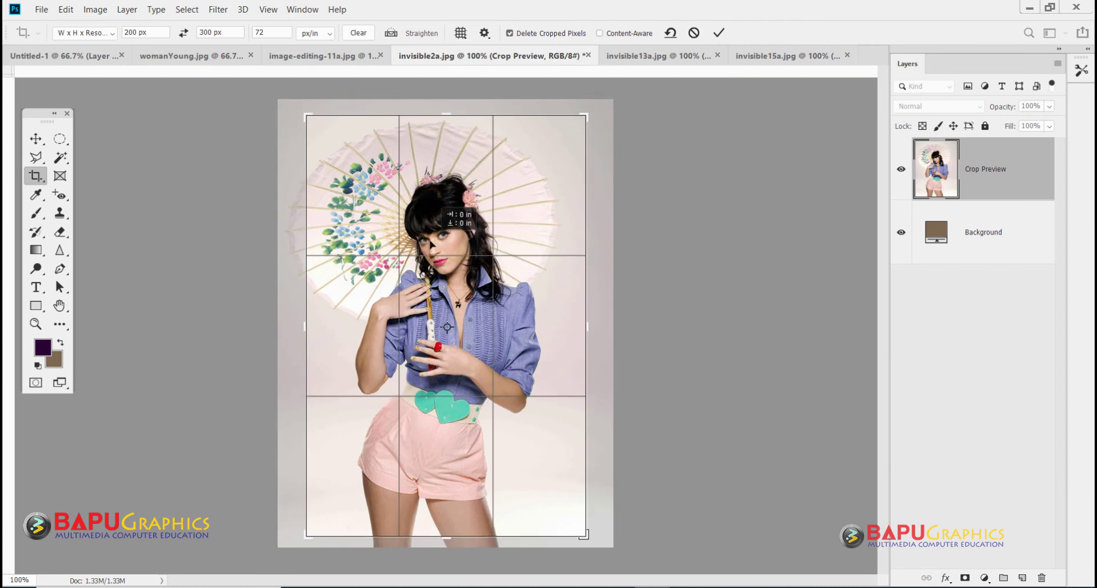
key("Return")
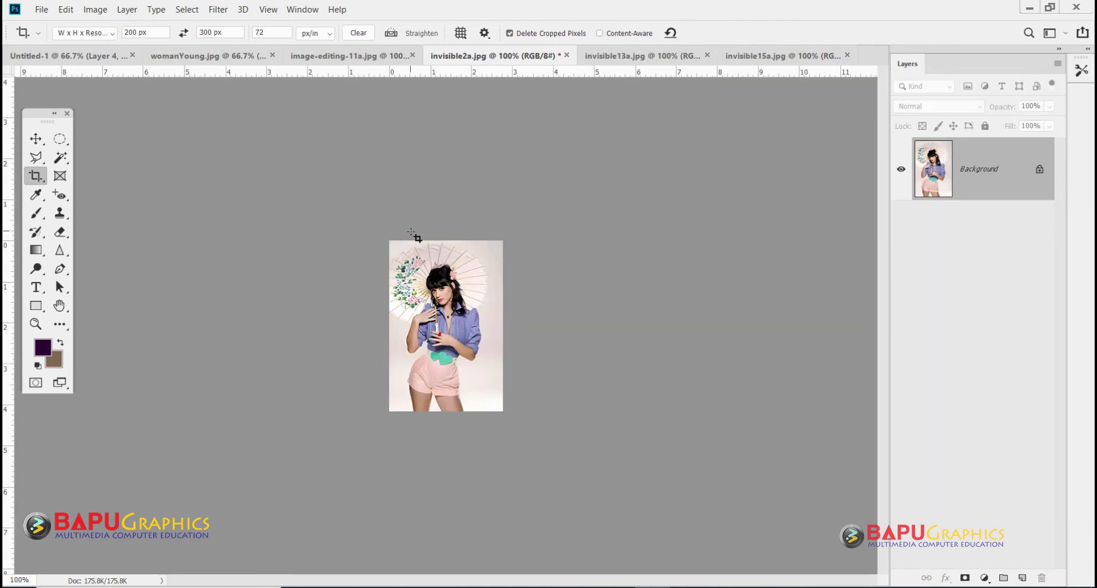
key("v")
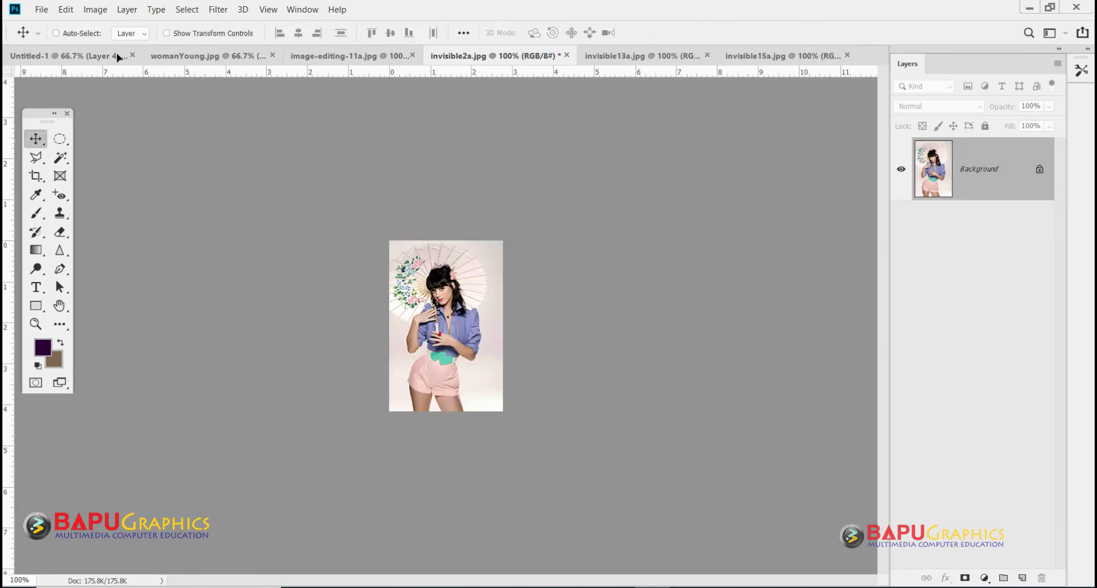
left_click_drag(118, 57, 345, 261)
- Clear the Crop tool's width, height and resolution values with invisible2a.jpg as the active document
left_click(237, 56)
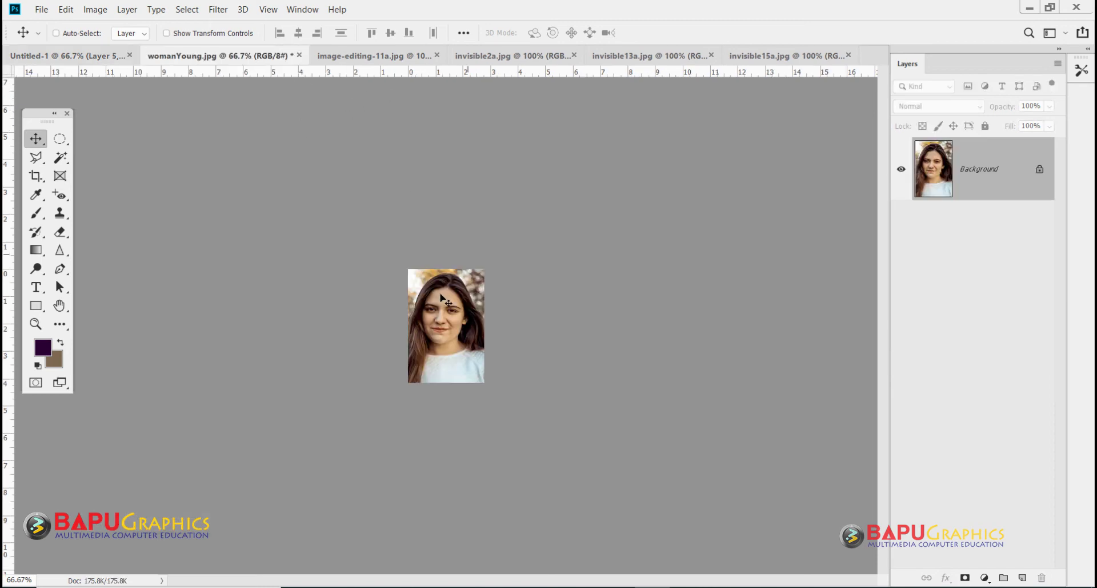
left_click(364, 59)
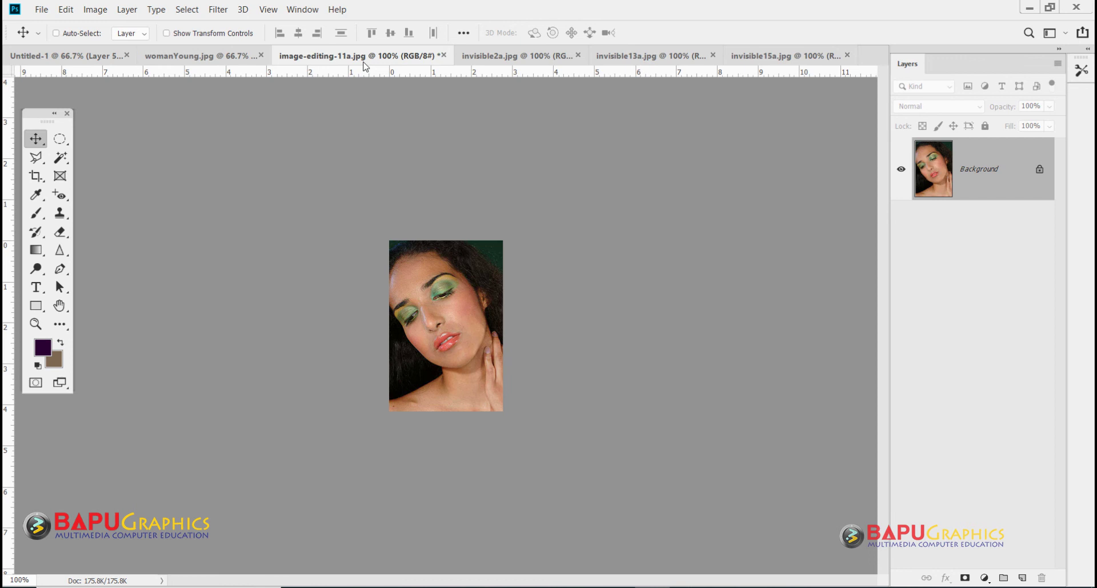
left_click(489, 60)
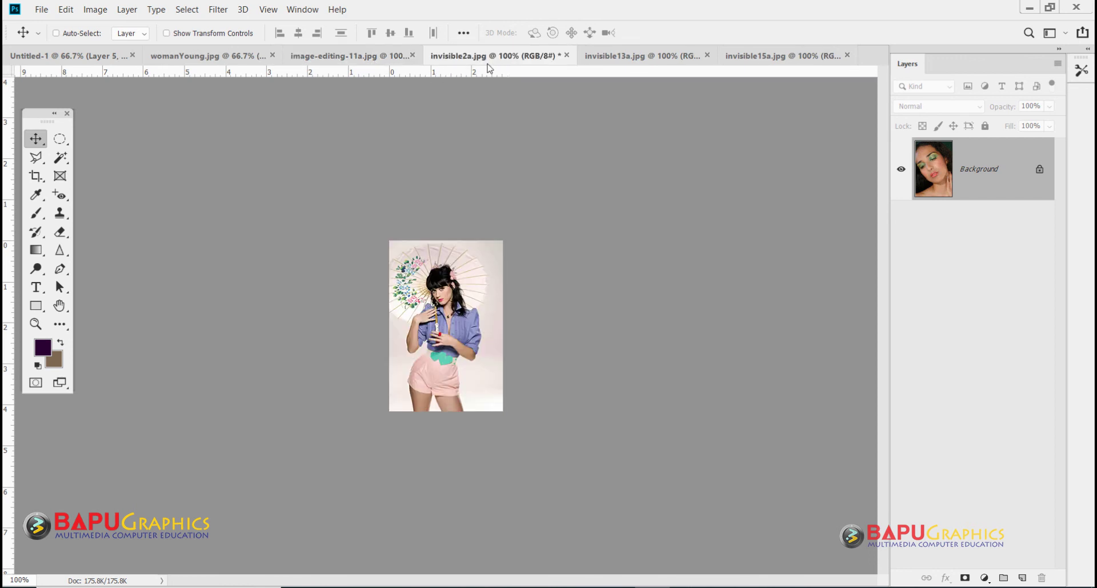
left_click(36, 175)
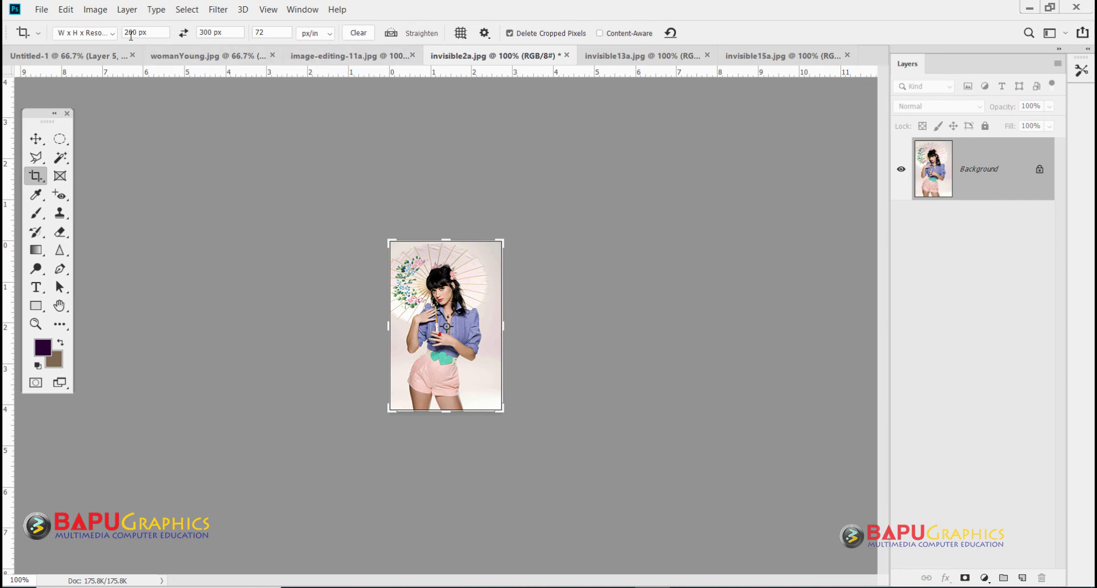
left_click(359, 35)
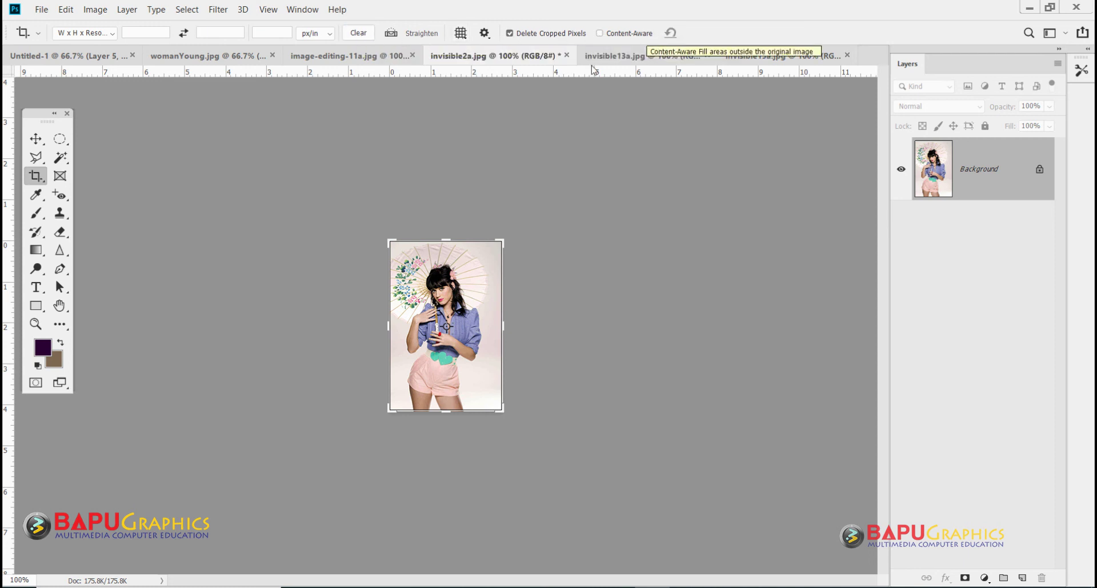
right_click(36, 182)
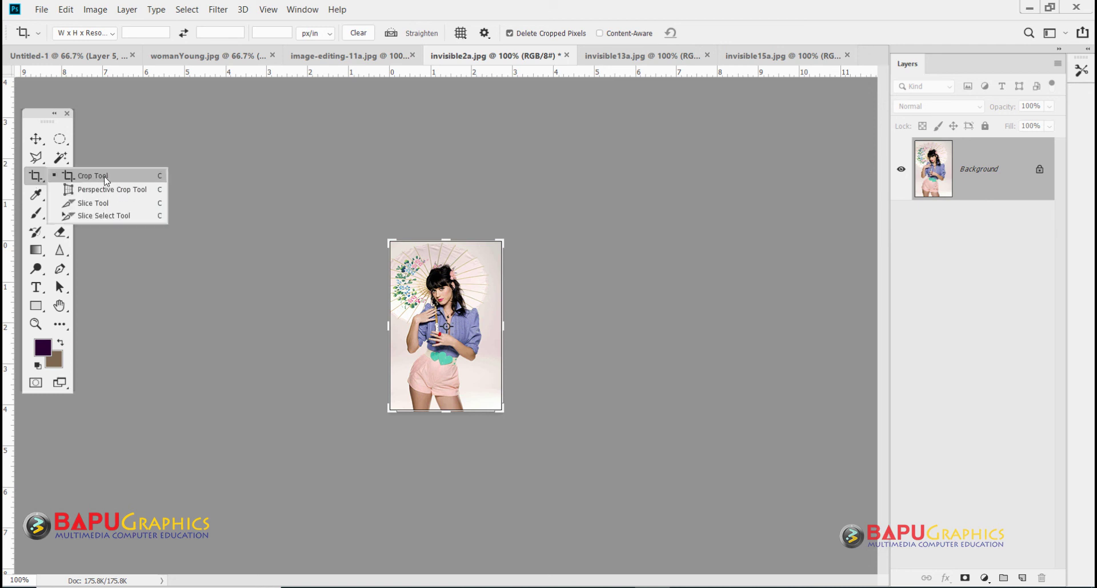
left_click(36, 177)
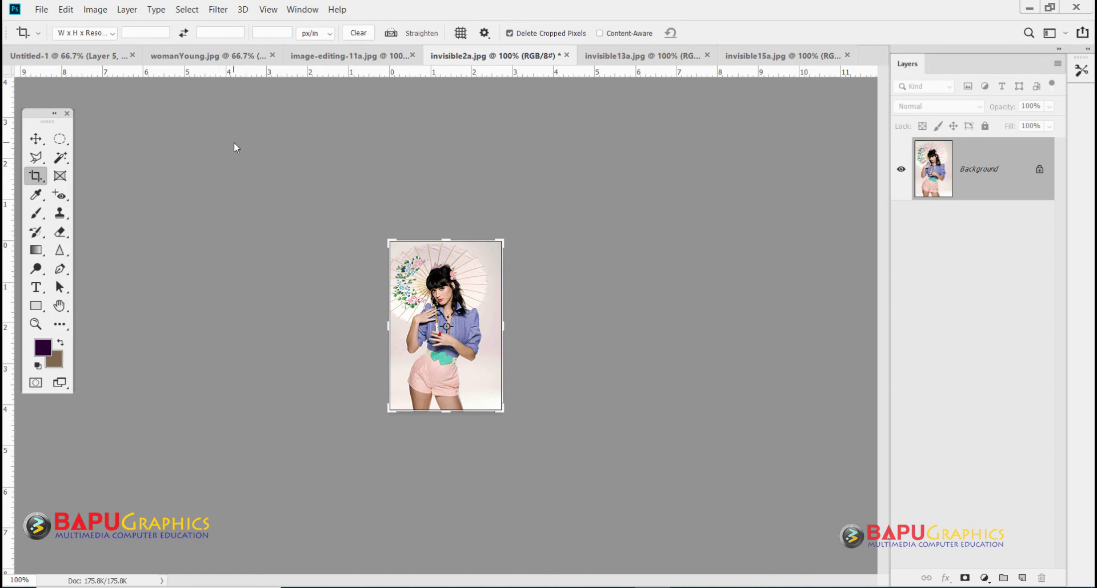